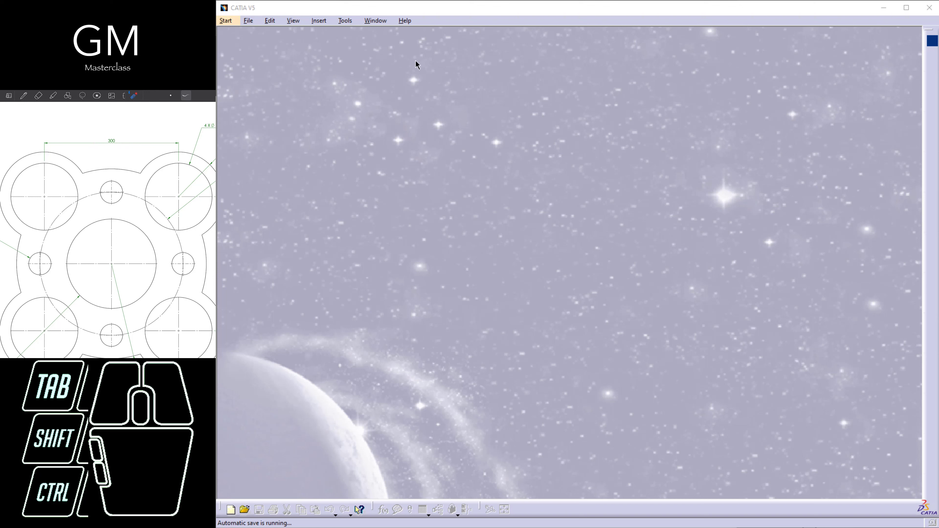
Step: Set the length unit to Millimeter (mm) in the Parameters and Measure options and accept the settings
click(345, 21)
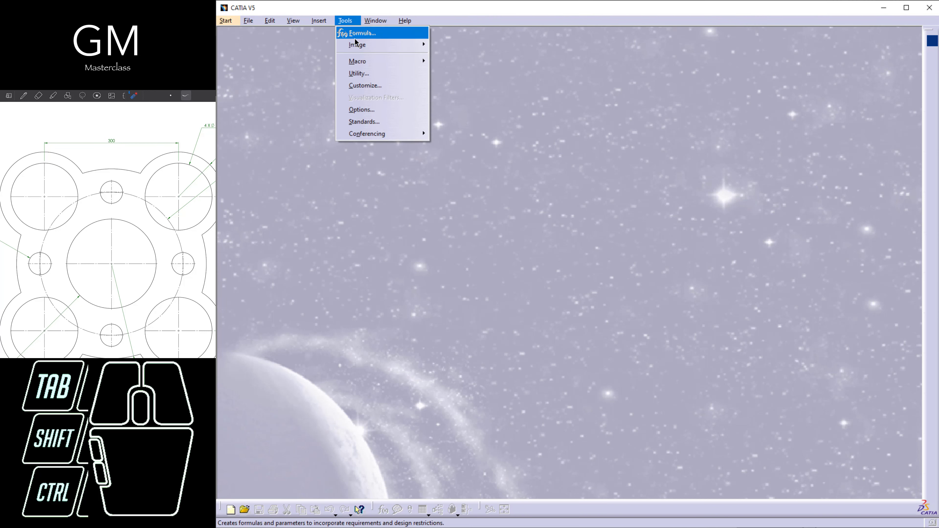
click(381, 108)
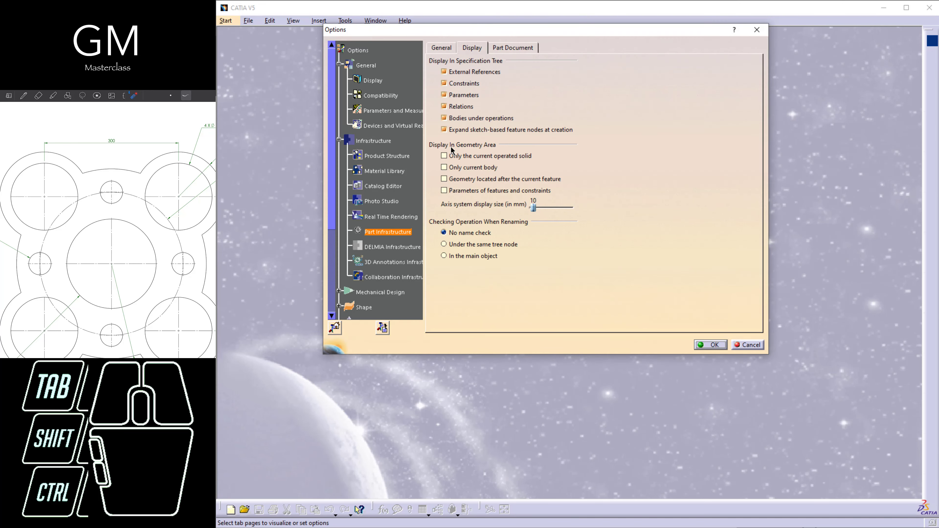
click(392, 111)
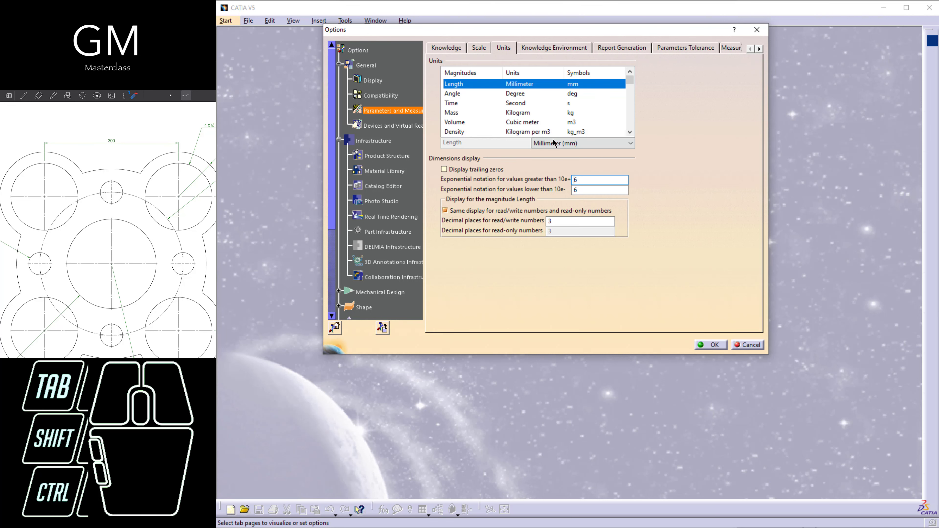
click(573, 143)
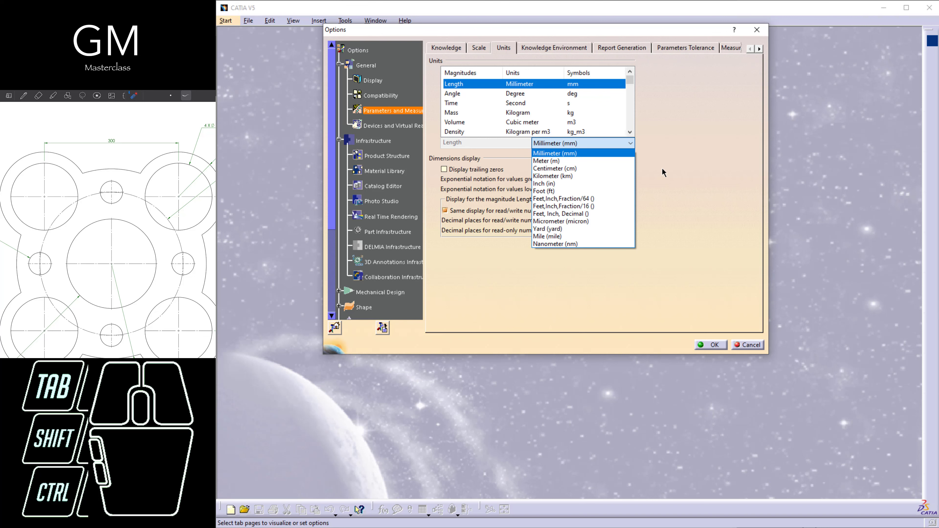
click(614, 154)
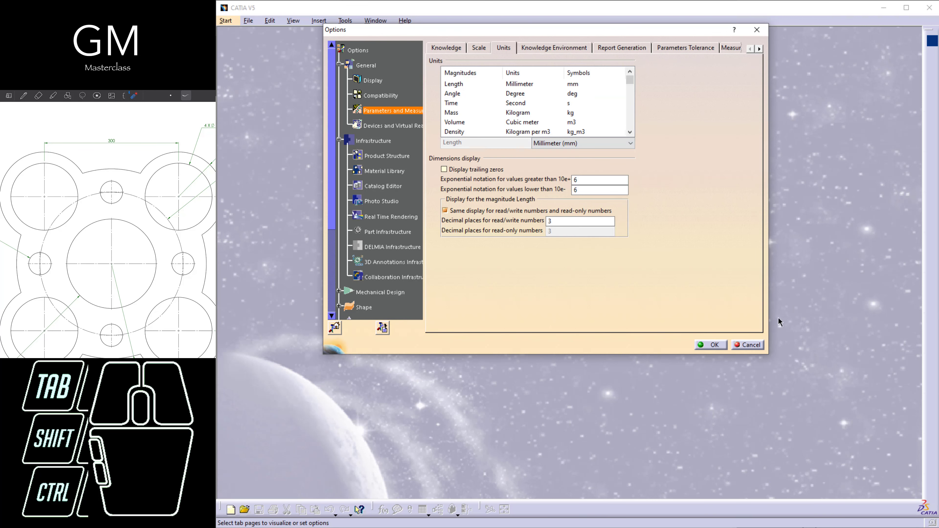
click(710, 345)
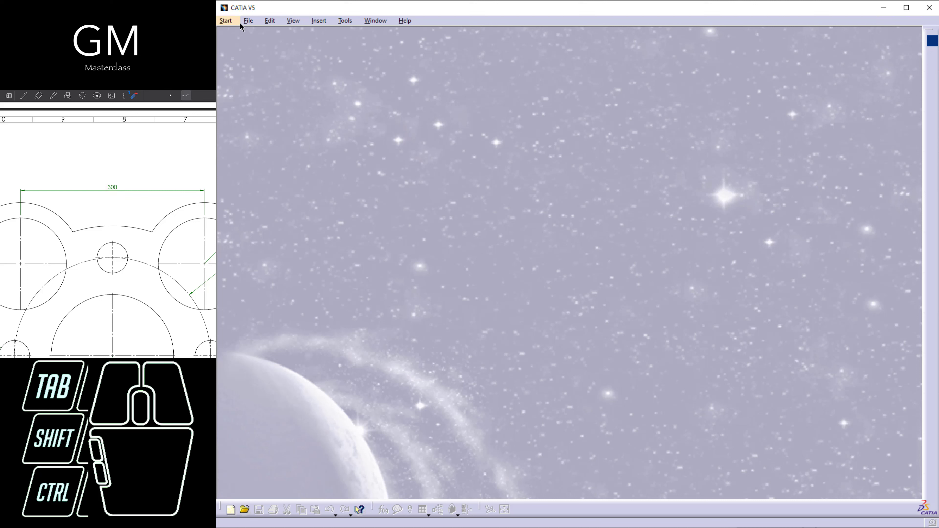
Step: Create a new Mechanical Design part named tutorial4 with hybrid design enabled
click(231, 21)
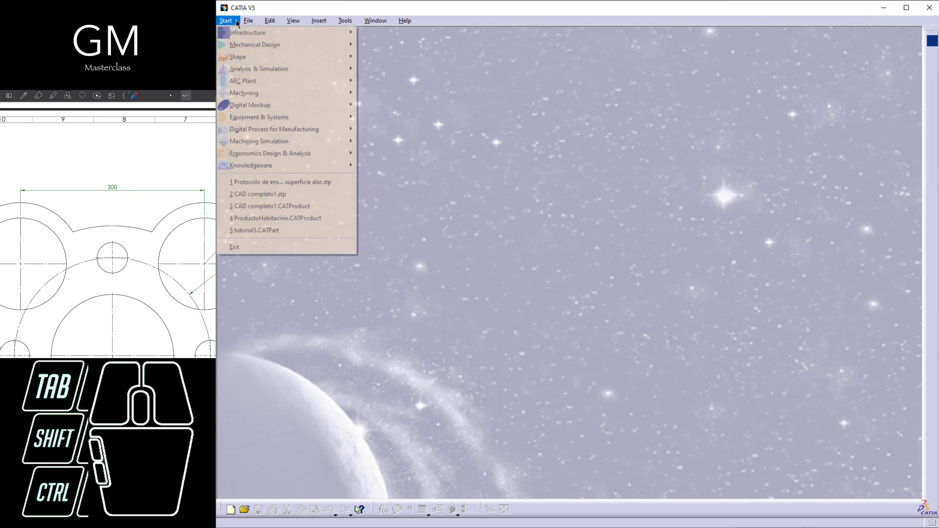
mouse_move(281, 44)
click(377, 45)
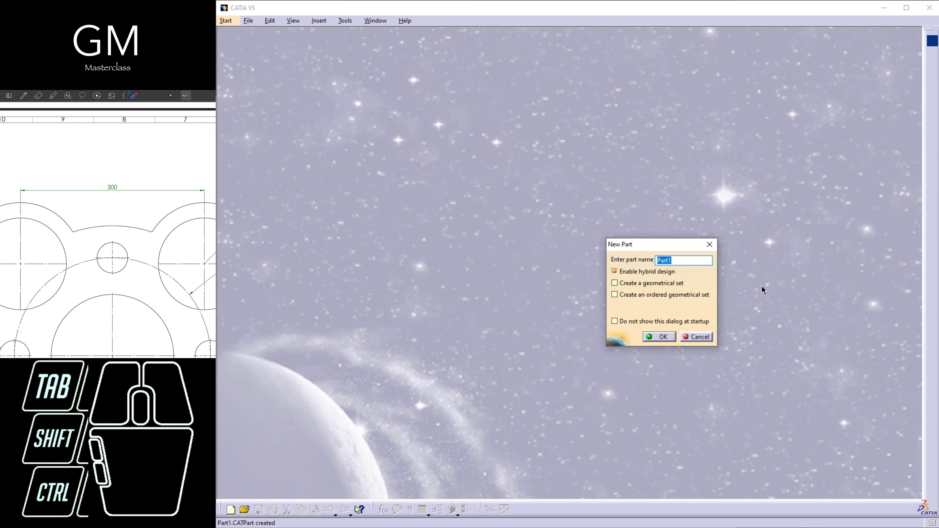
text(tutorial4)
click(668, 338)
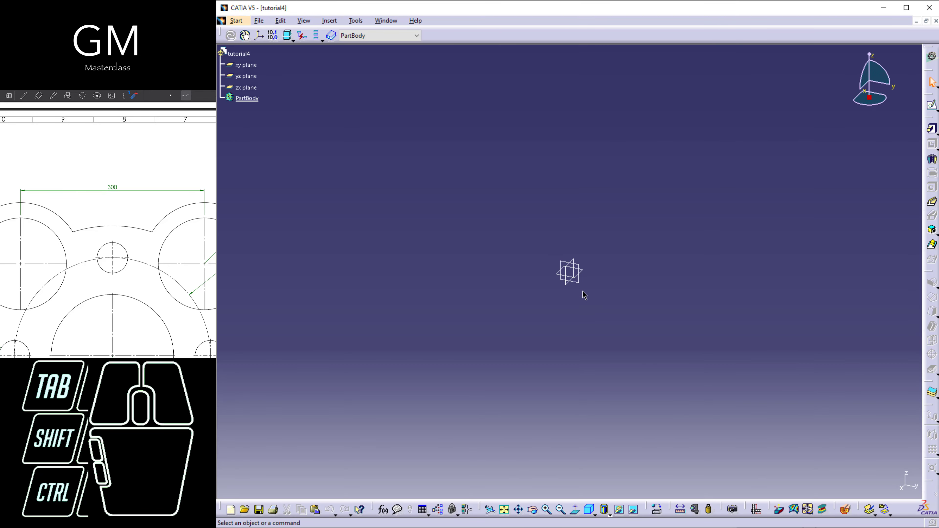
Step: Start a sketch on the yz plane
click(492, 202)
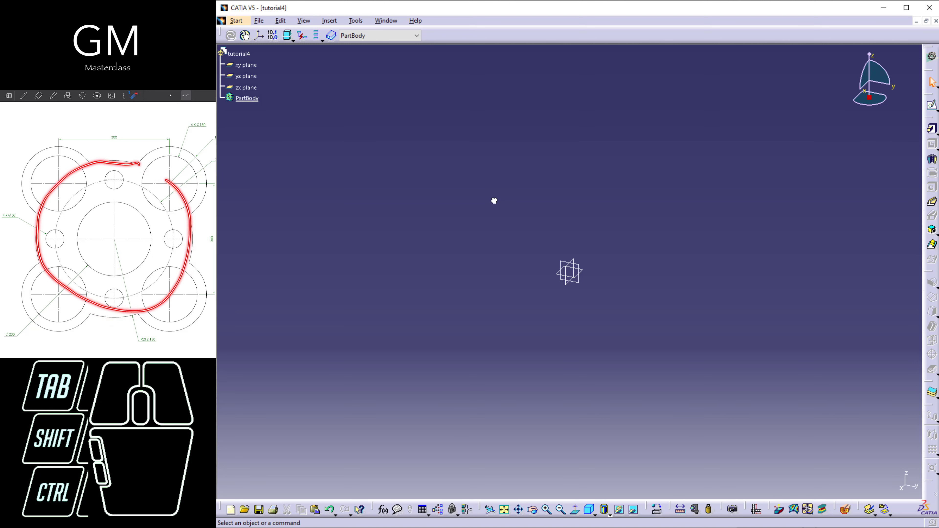
click(932, 106)
click(585, 279)
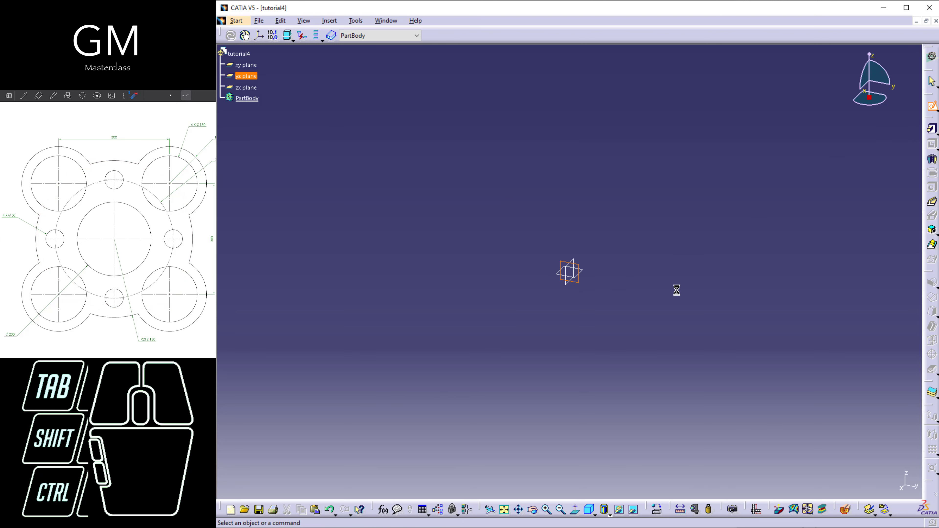
middle_drag(622, 328, 632, 298)
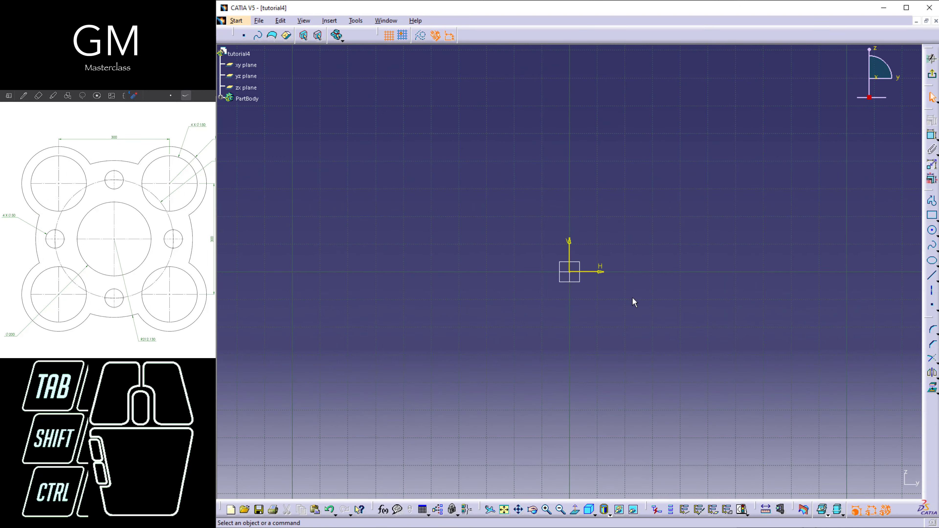
Step: Draw a circle of about 81 mm radius centred on the sketch origin
click(930, 231)
click(570, 272)
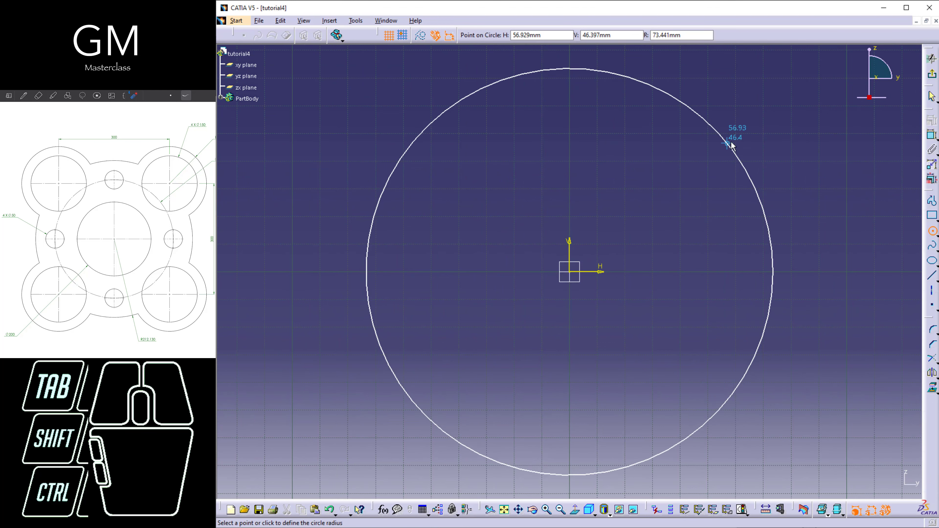
click(753, 136)
click(666, 225)
middle_drag(603, 222, 606, 266)
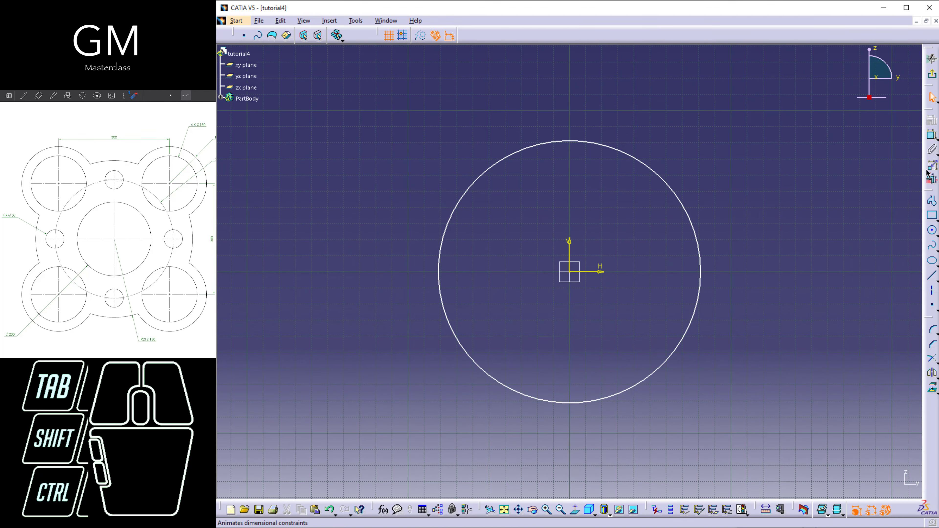
Step: Add a diameter dimension to the circle and place it outside the outline
click(932, 135)
click(682, 189)
click(736, 178)
Step: Switch the circle's dimension from diameter to radius and set it to 212.130 mm
double_click(744, 176)
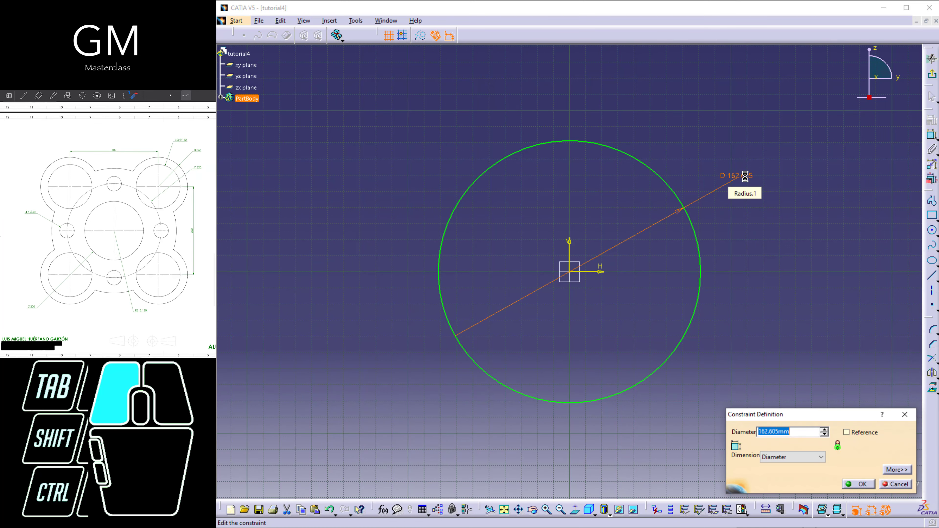
mouse_move(182, 130)
mouse_down()
mouse_move(20, 210)
mouse_move(157, 193)
mouse_move(184, 128)
mouse_up()
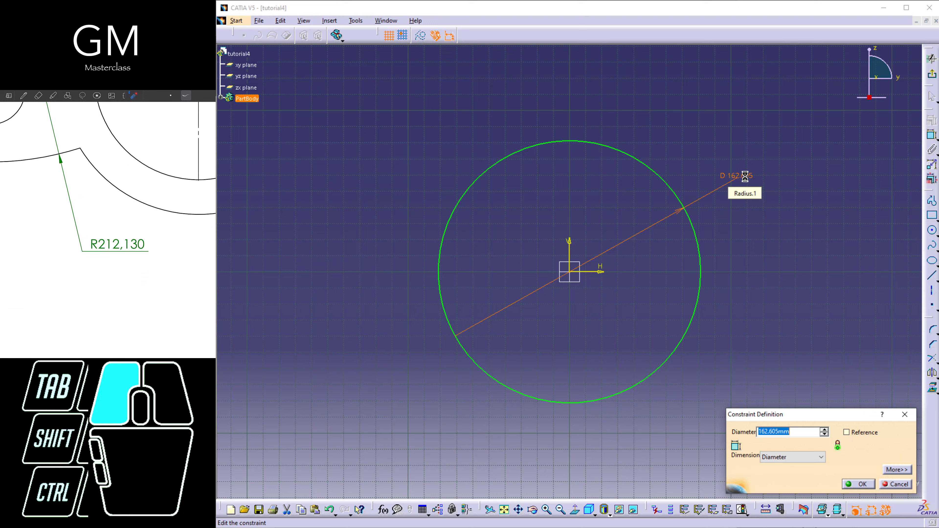
click(806, 458)
click(791, 473)
double_click(790, 435)
text(212.130)
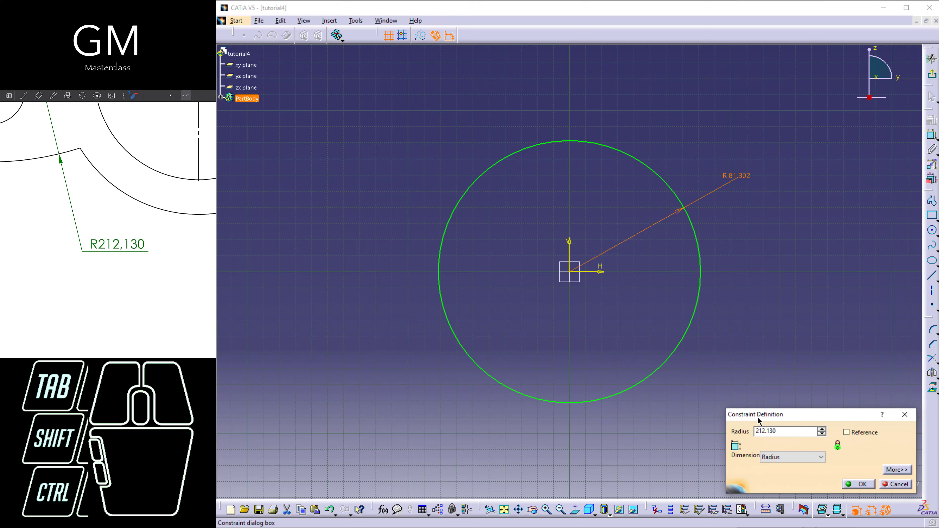
key(Return)
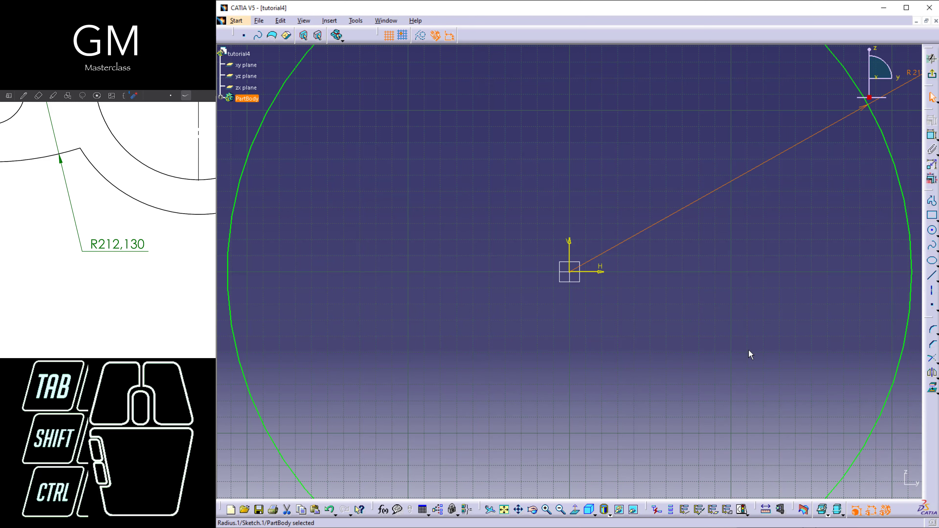
middle_drag(748, 351, 723, 405)
click(618, 300)
middle_drag(606, 330, 606, 325)
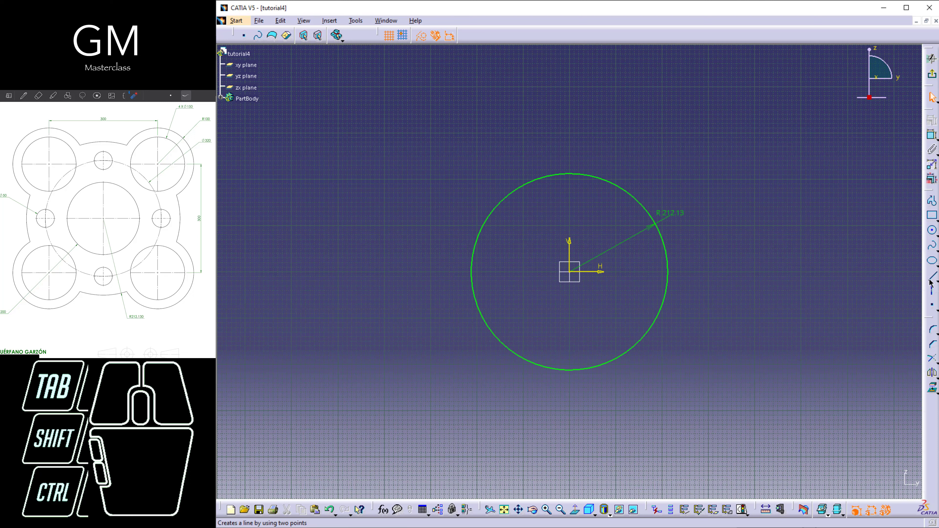
Step: Draw a centered construction rectangle on the sketch origin, about 435 mm wide and 492 mm high
click(936, 221)
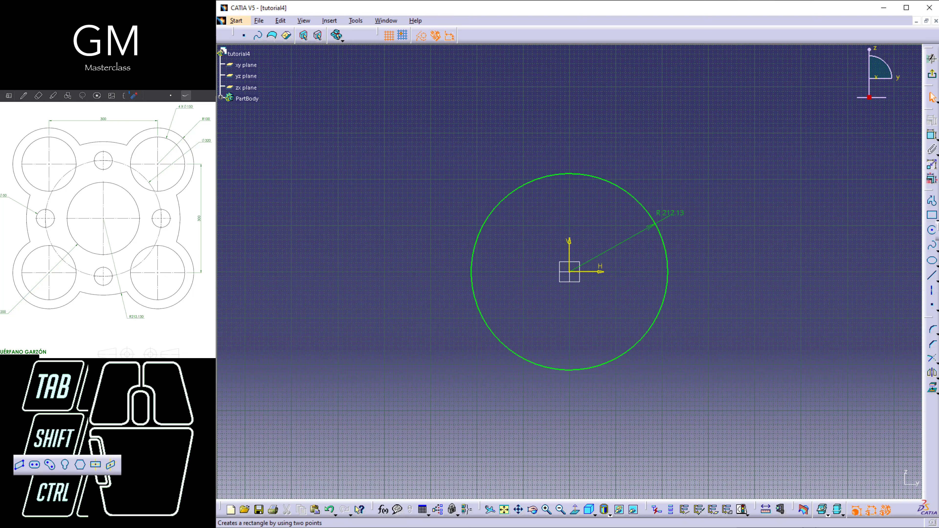
click(80, 465)
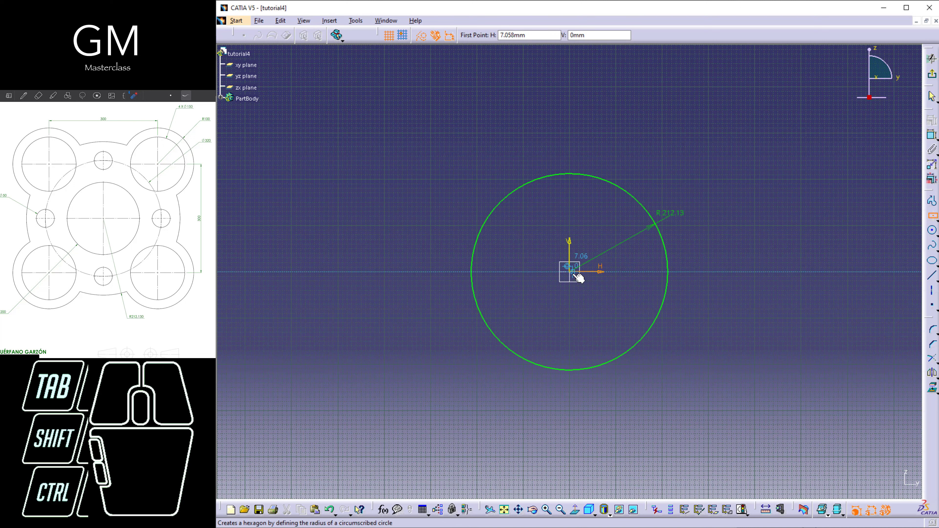
click(577, 275)
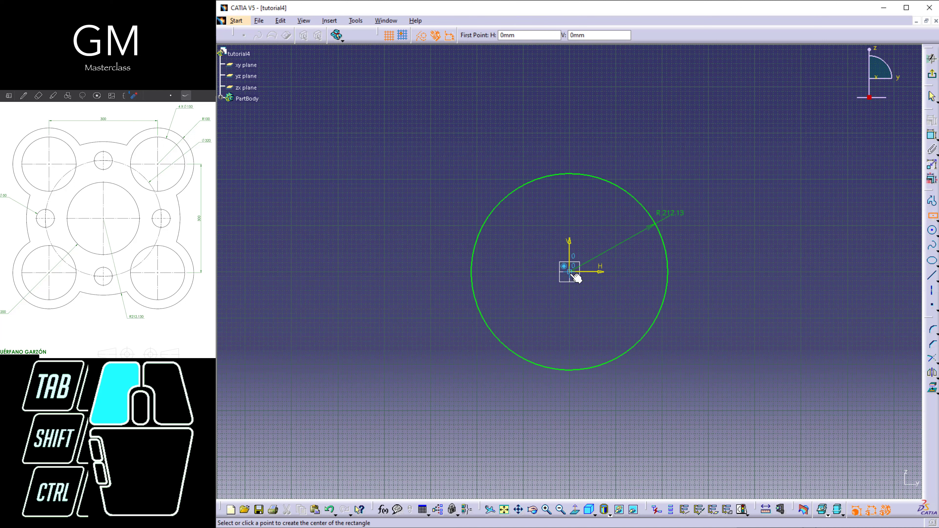
click(671, 158)
click(745, 180)
Step: Dimension the height and the width of the construction rectangle
click(929, 139)
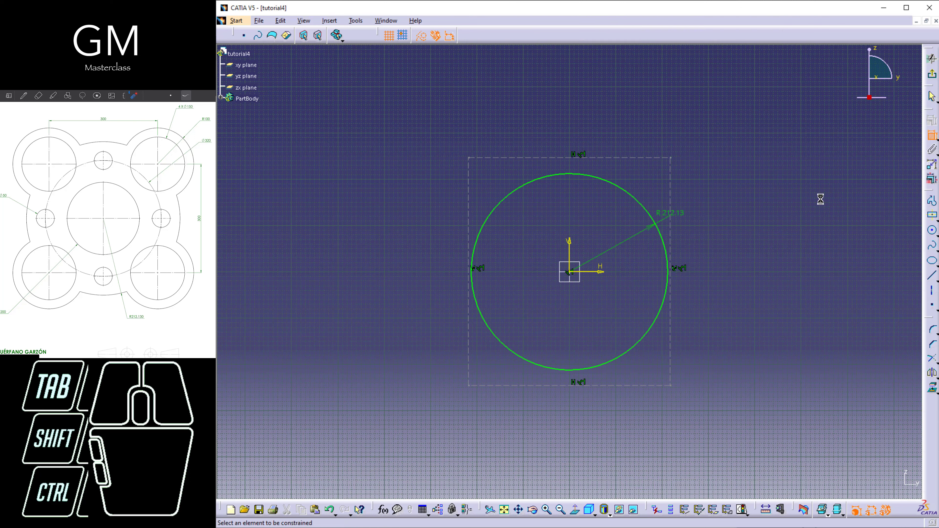
click(671, 191)
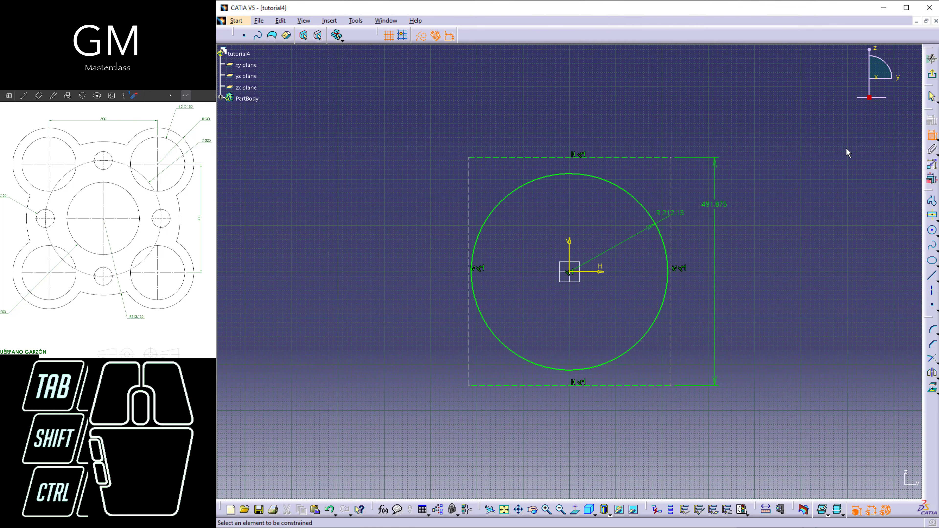
click(934, 137)
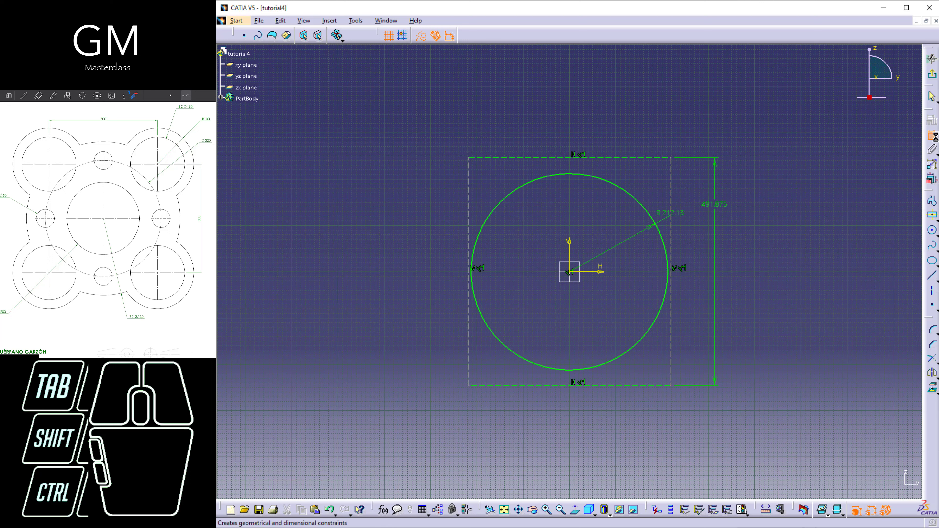
click(586, 159)
click(587, 141)
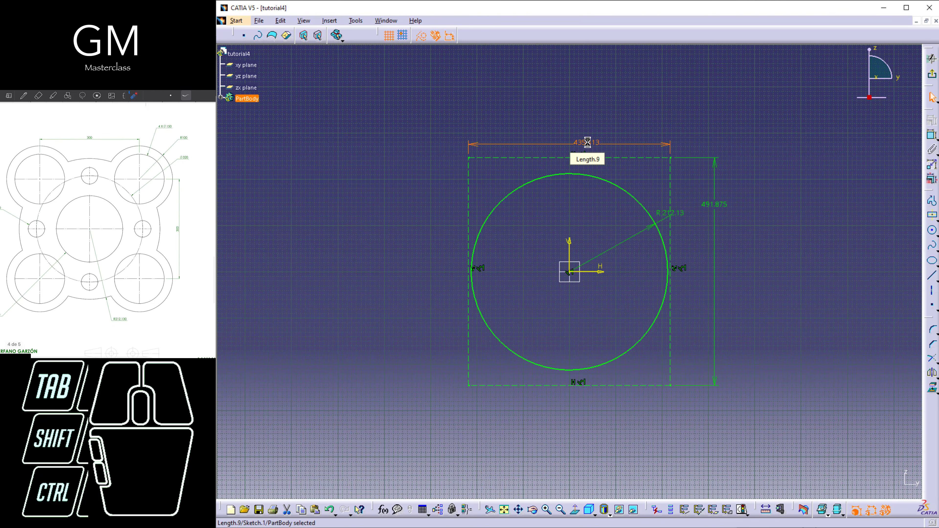
Step: Set both the height and the width of the construction rectangle to 300 mm
double_click(713, 214)
text(300)
key(Return)
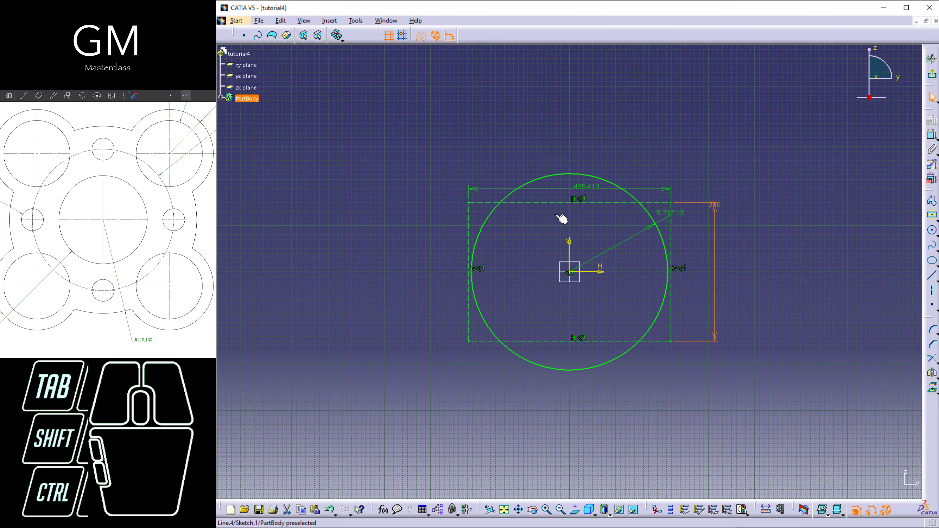
double_click(592, 187)
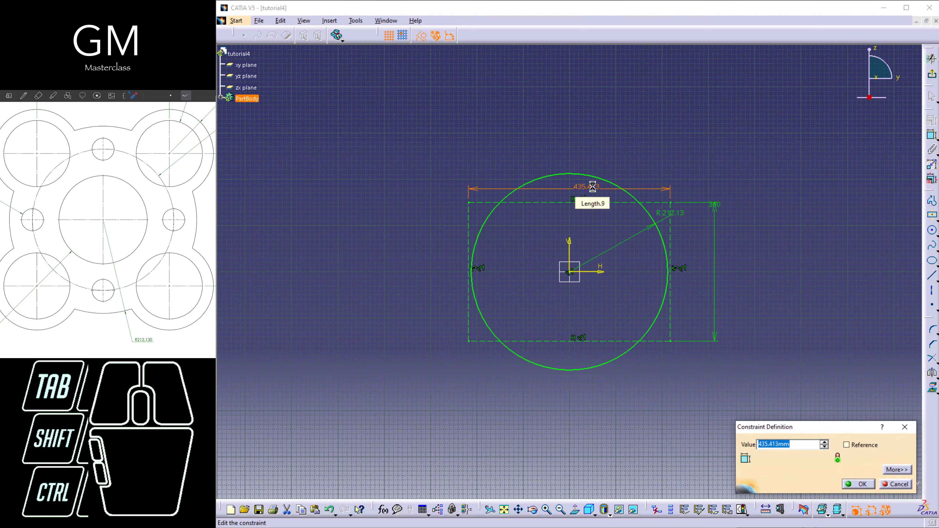
text(300)
key(Return)
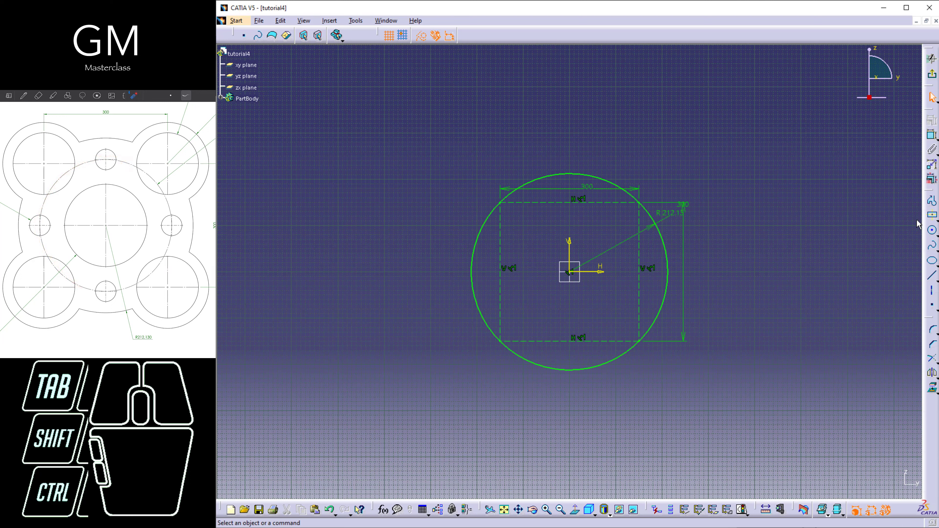
Step: Draw a construction circle of about 224 mm diameter centred on the sketch origin
click(933, 230)
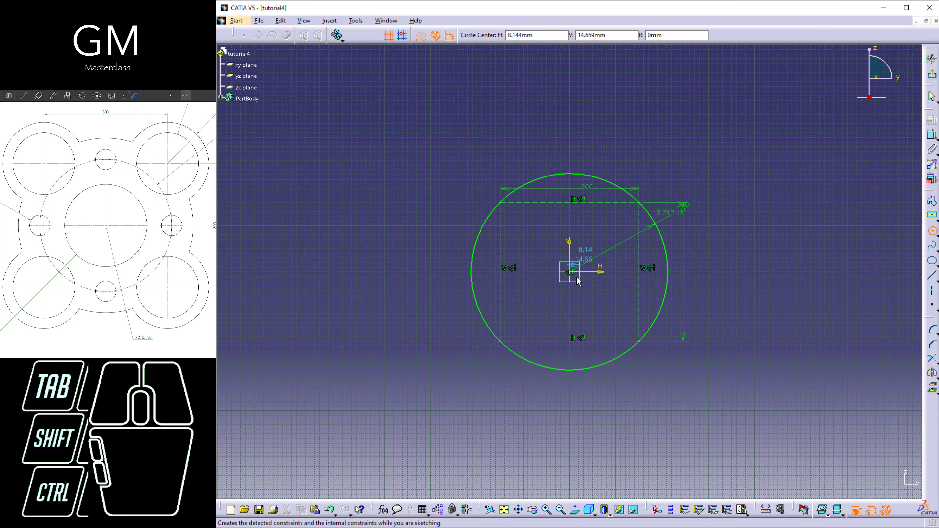
click(570, 272)
click(608, 236)
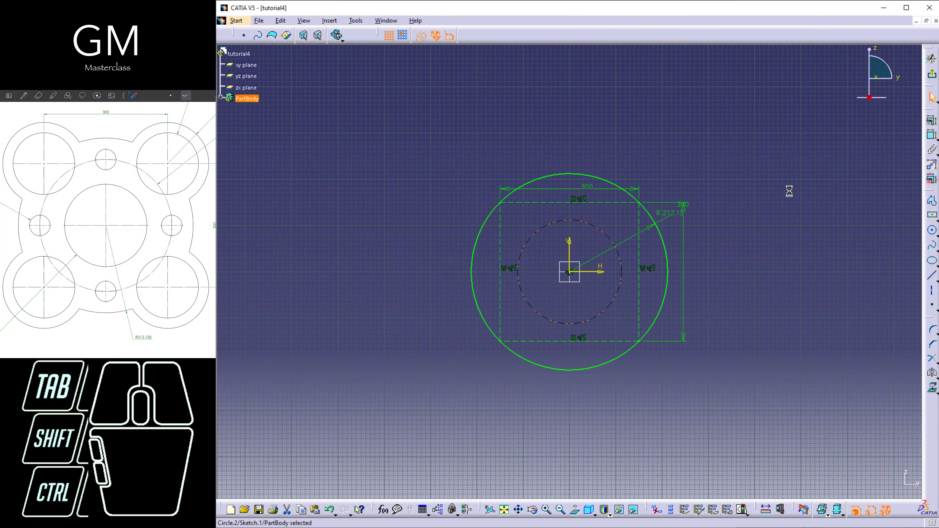
Step: Dimension the inner construction circle and set its diameter to 320 mm
click(597, 228)
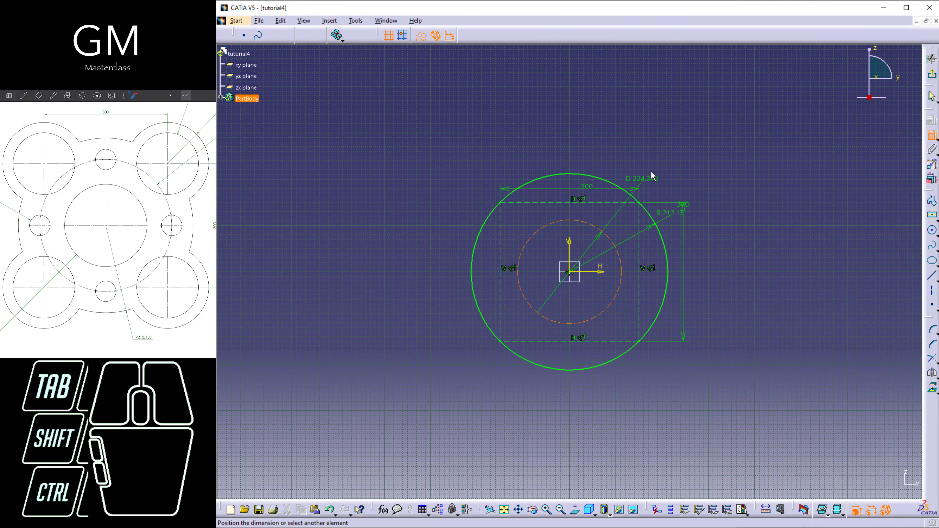
click(673, 175)
double_click(677, 175)
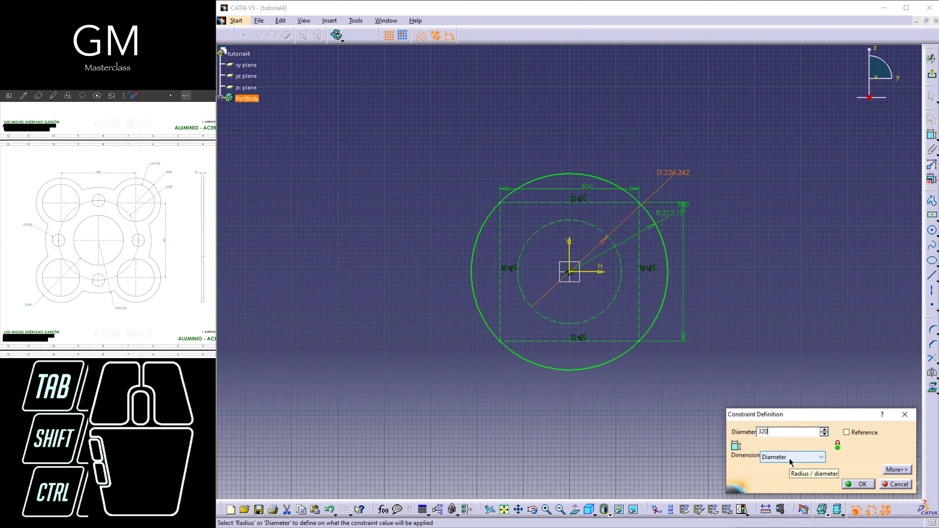
click(857, 484)
mouse_move(682, 370)
middle_down()
mouse_move(690, 394)
mouse_move(620, 375)
middle_up()
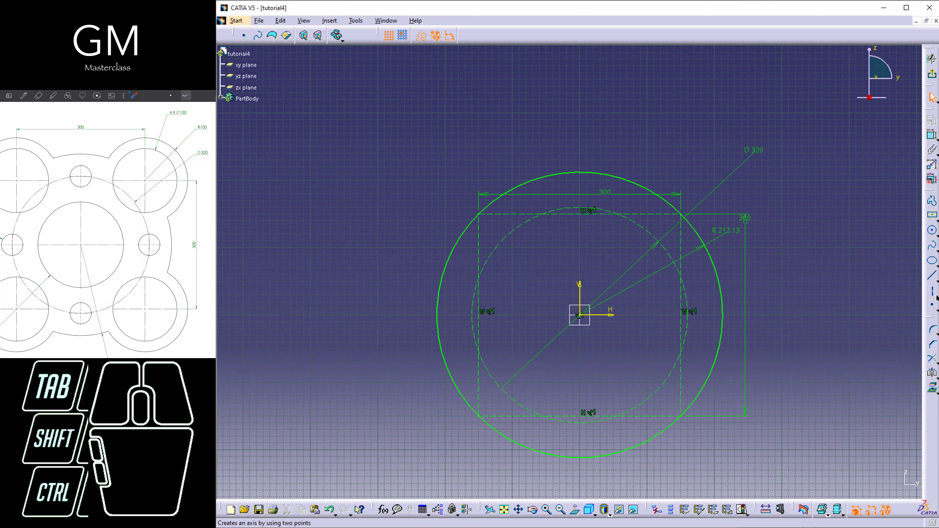
Step: Switch to standard geometry and draw a circle of about 135 mm diameter centred on the construction rectangle's upper-right corner
click(932, 231)
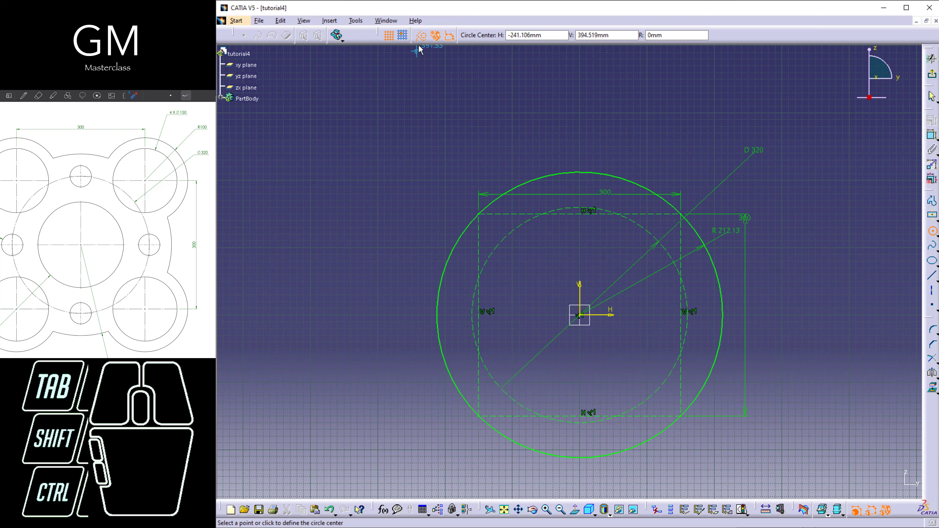
click(420, 35)
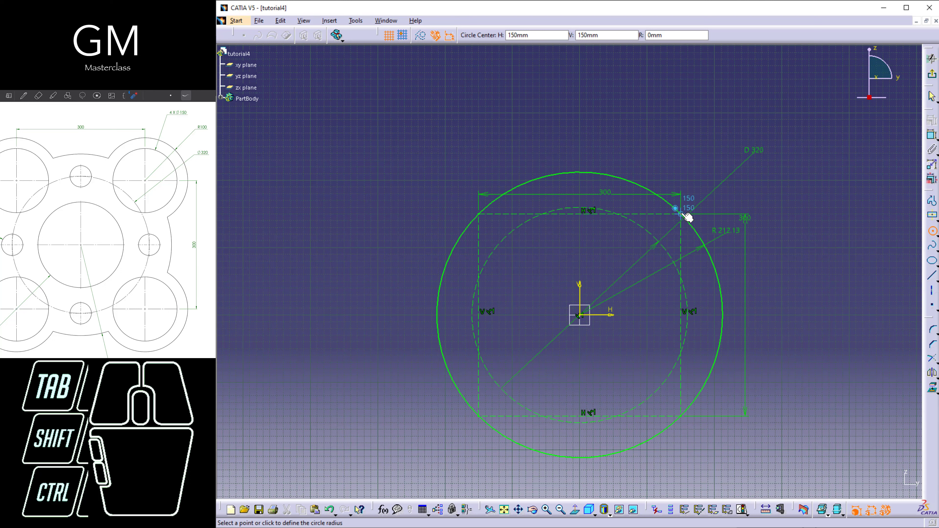
click(710, 179)
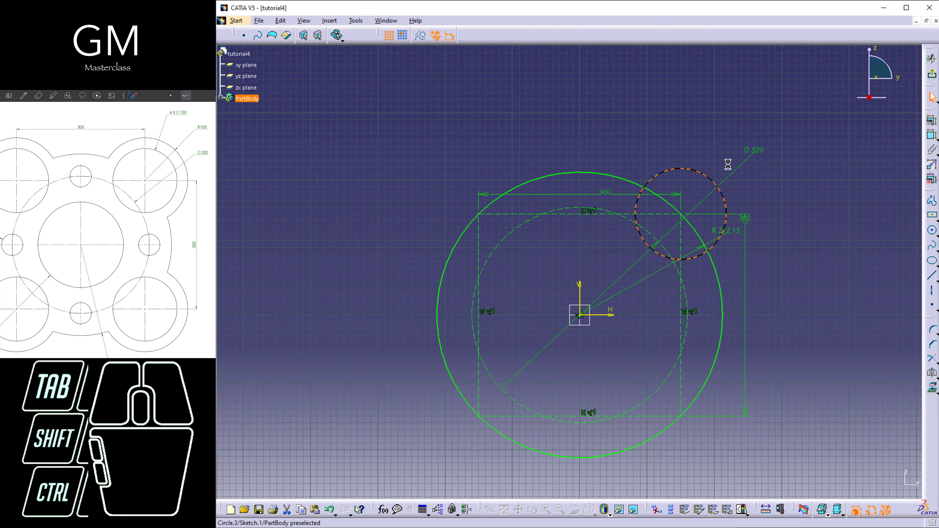
click(935, 292)
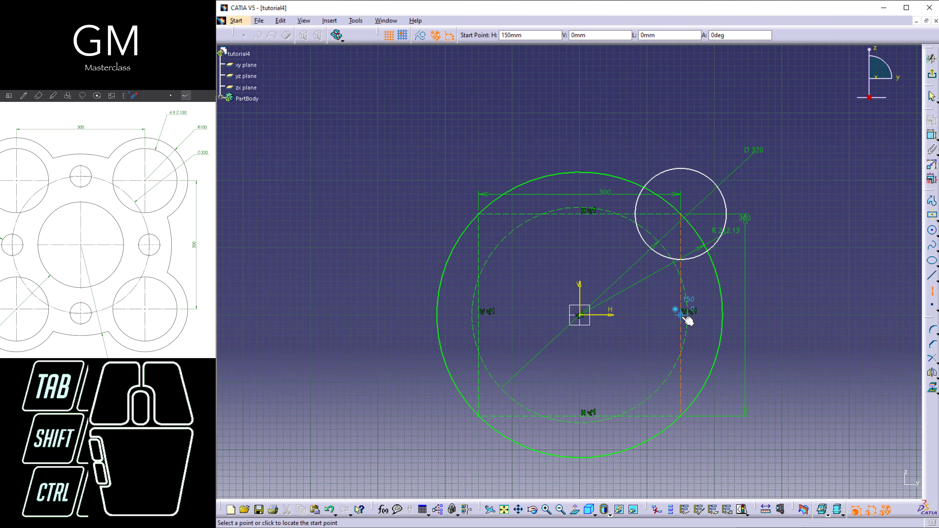
key(Escape)
click(858, 276)
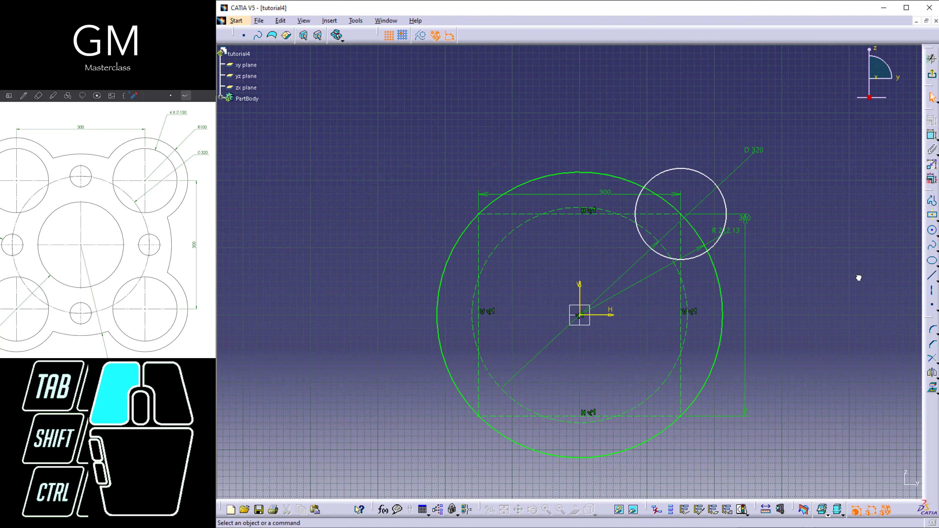
Step: Dimension the upper-right corner circle and set its diameter to 150 mm
click(929, 139)
click(704, 177)
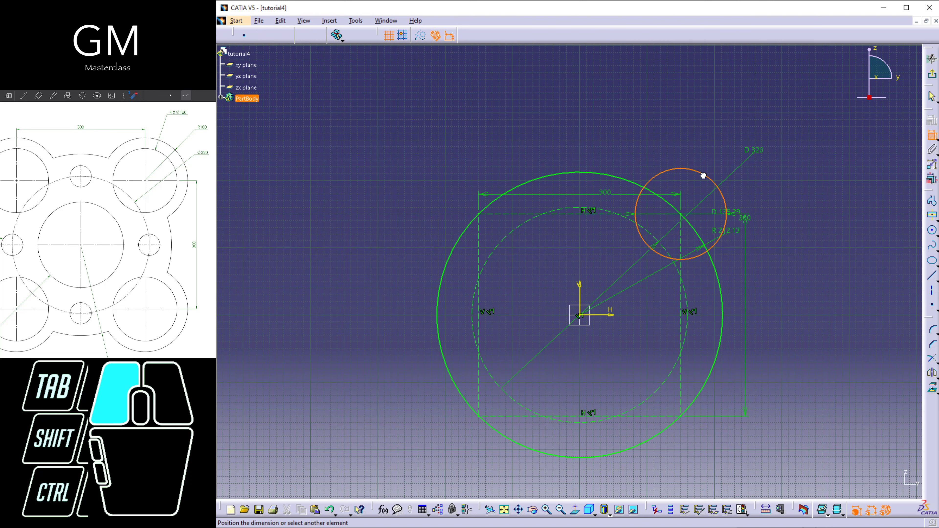
click(694, 124)
double_click(695, 124)
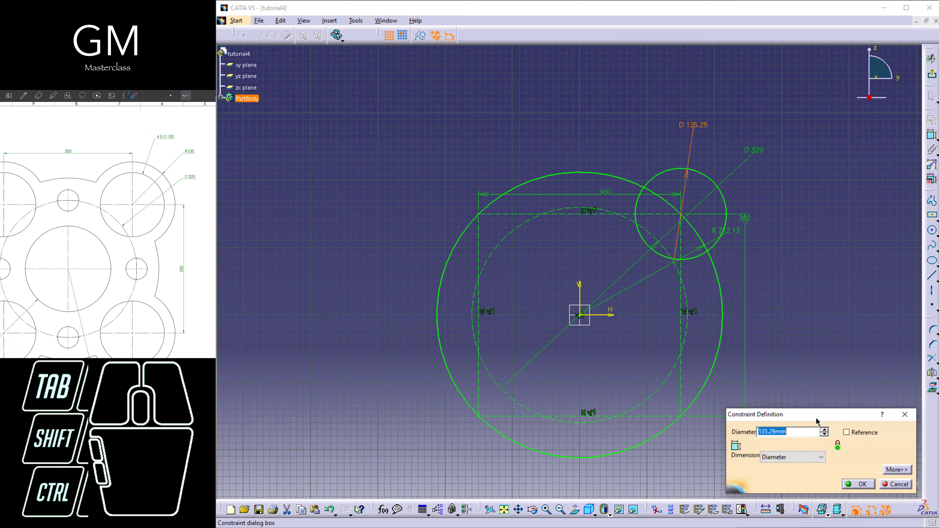
text(150)
key(Return)
click(847, 361)
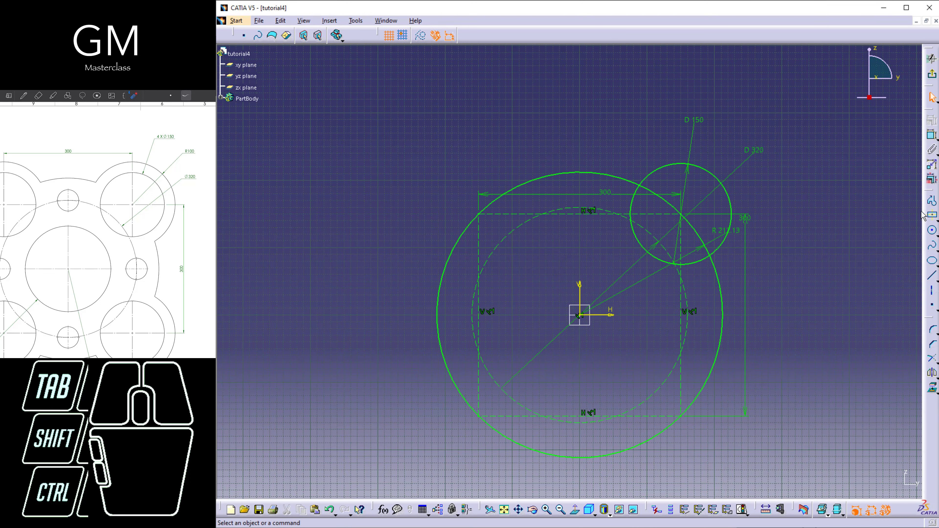
Step: Draw a second circle of about 104 mm diameter concentric with the 150 mm corner circle
click(933, 232)
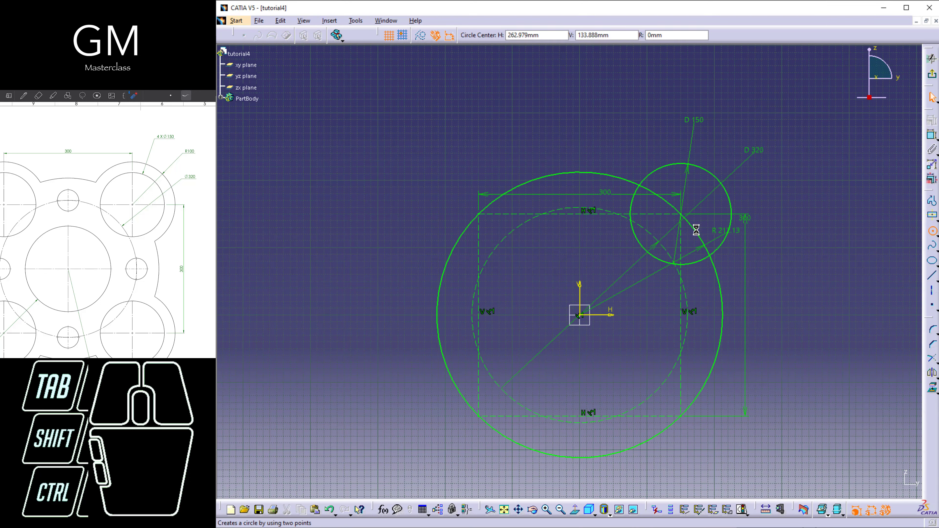
click(681, 214)
click(710, 195)
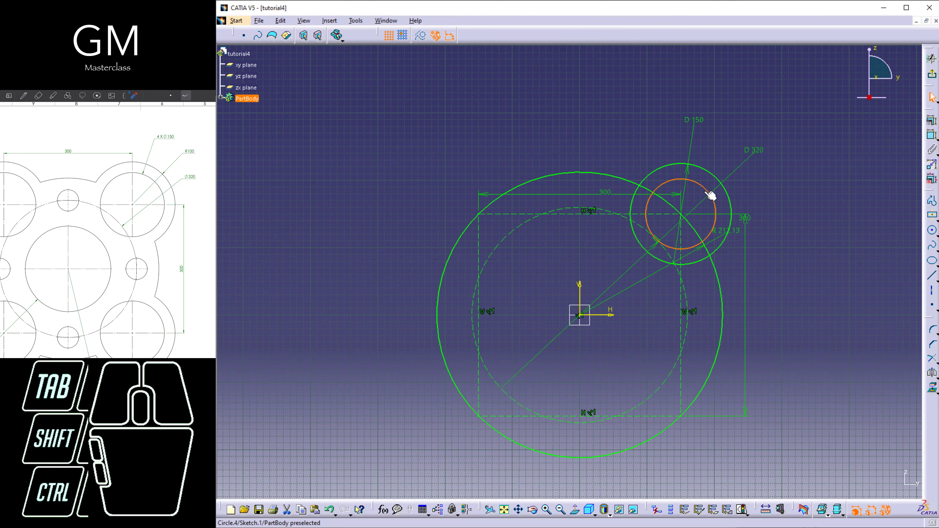
click(665, 327)
Step: Delete the tangency constraint between the new corner circle and the 320 mm construction circle
right_click(664, 327)
mouse_move(665, 327)
middle_down()
mouse_move(679, 278)
mouse_move(648, 295)
middle_up()
mouse_move(692, 273)
middle_down()
mouse_move(602, 337)
mouse_move(607, 257)
mouse_move(665, 334)
middle_up()
right_click(599, 334)
click(664, 335)
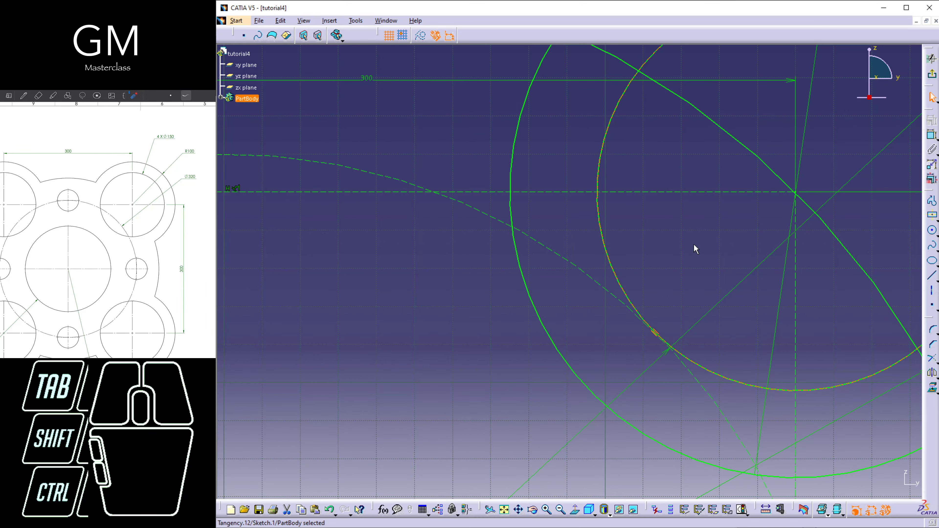
key(Delete)
Step: Dimension the second upper-right corner circle and set its diameter to 200 mm
right_click(644, 243)
mouse_move(644, 218)
middle_down()
mouse_move(618, 304)
mouse_move(631, 348)
middle_up()
right_click(619, 304)
click(931, 135)
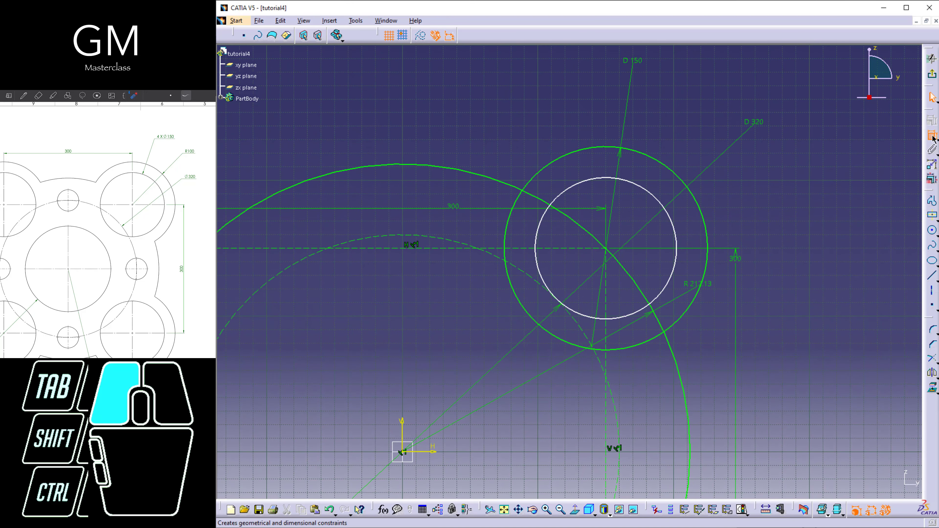
click(628, 184)
click(690, 125)
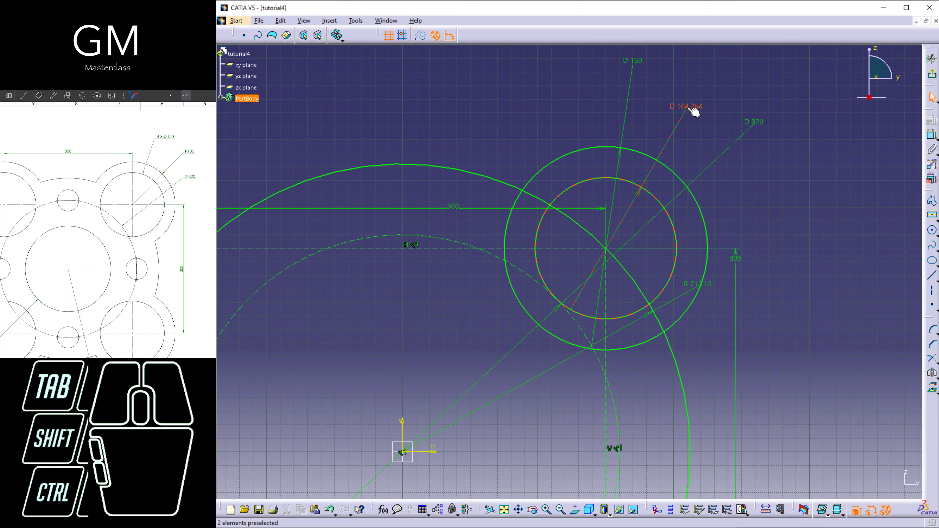
double_click(688, 107)
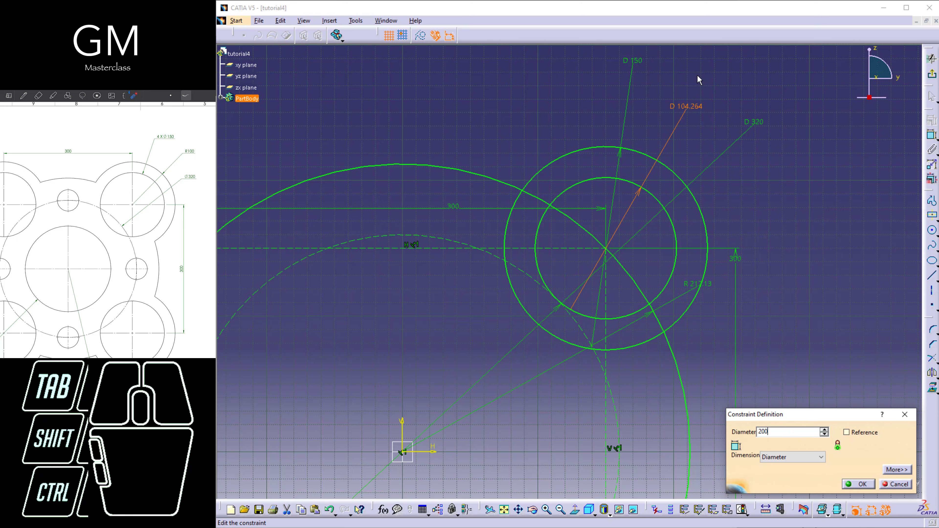
key(Return)
click(794, 264)
Step: Mirror the 150 mm and 200 mm corner circles about the vertical sketch axis
mouse_move(773, 240)
middle_down()
mouse_move(799, 331)
mouse_move(770, 309)
middle_up()
middle_drag(695, 364, 698, 334)
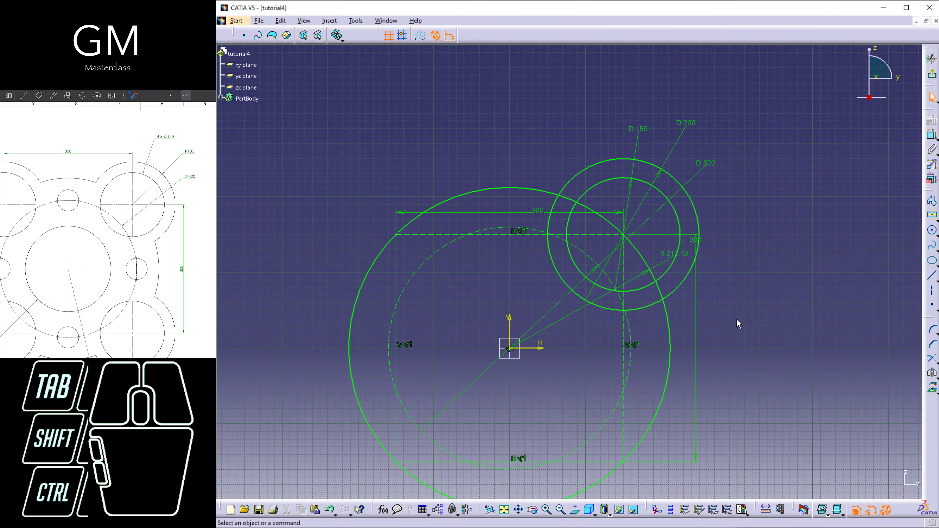
click(697, 210)
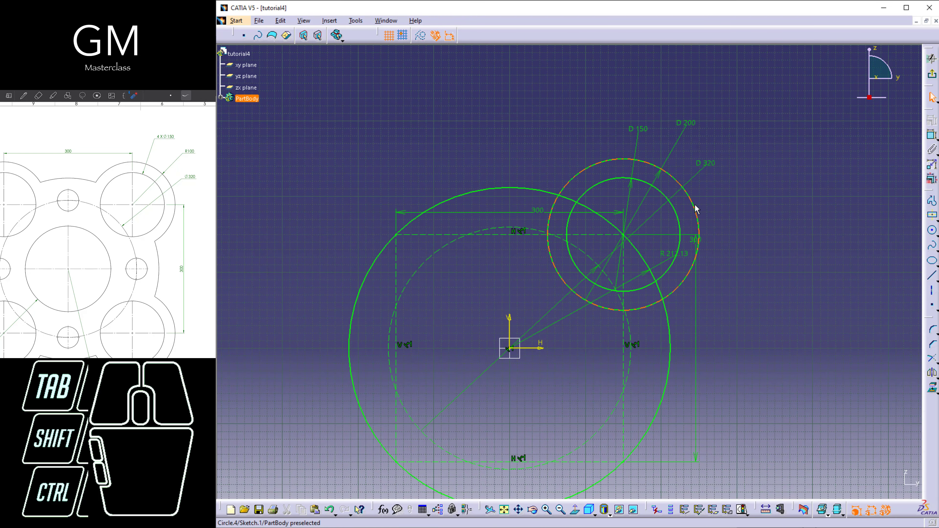
ctrl+click(677, 213)
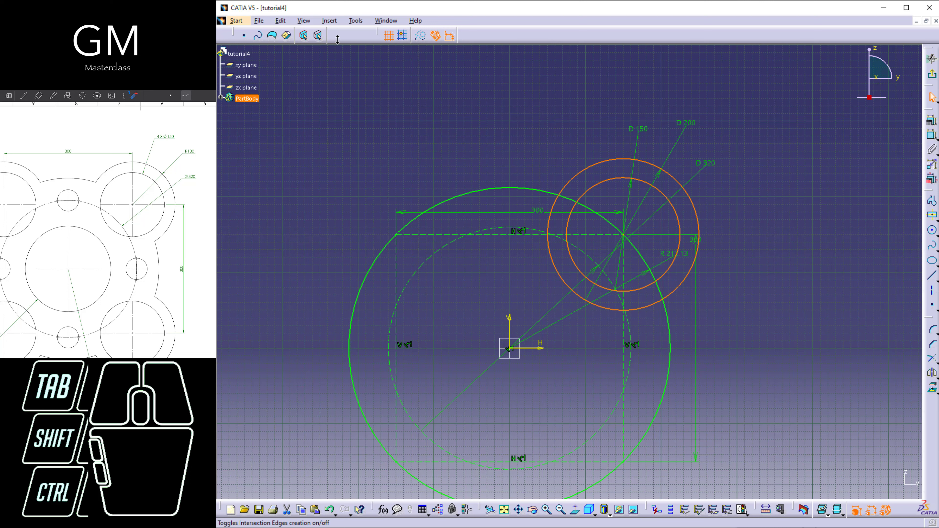
click(932, 374)
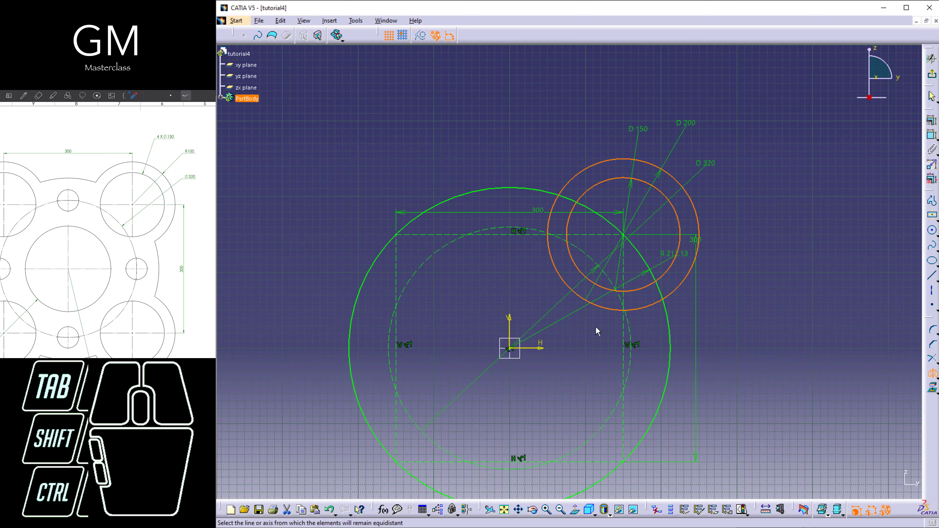
click(510, 388)
Step: Mirror all four upper corner circles about the horizontal sketch axis
click(444, 272)
ctrl+click(455, 282)
ctrl+click(561, 267)
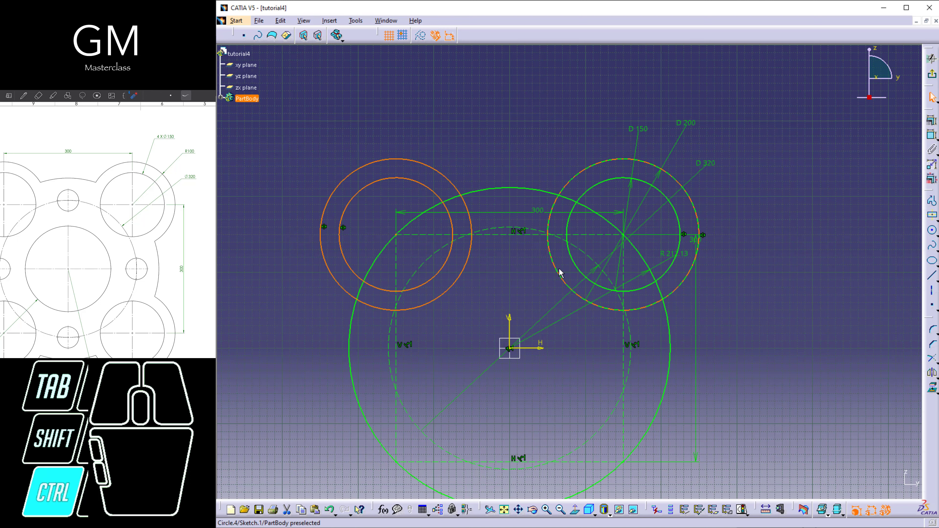
ctrl+click(573, 264)
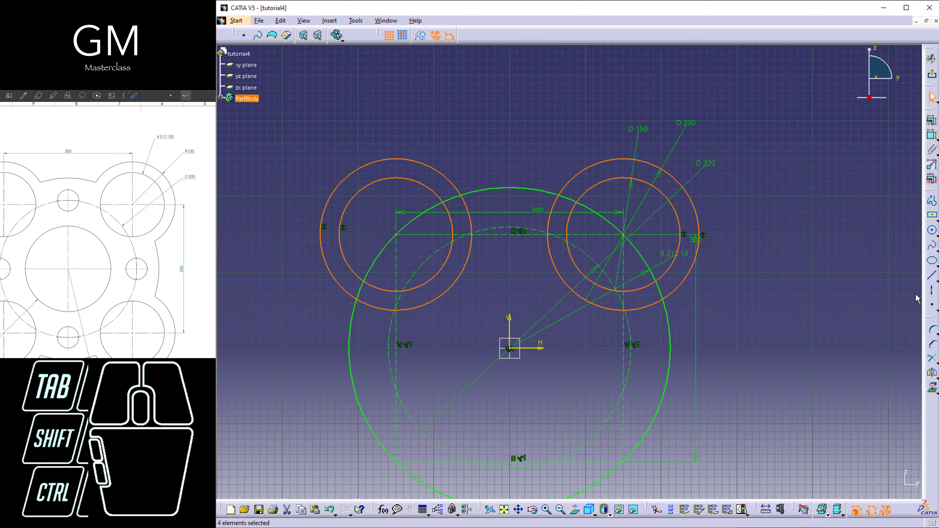
click(932, 373)
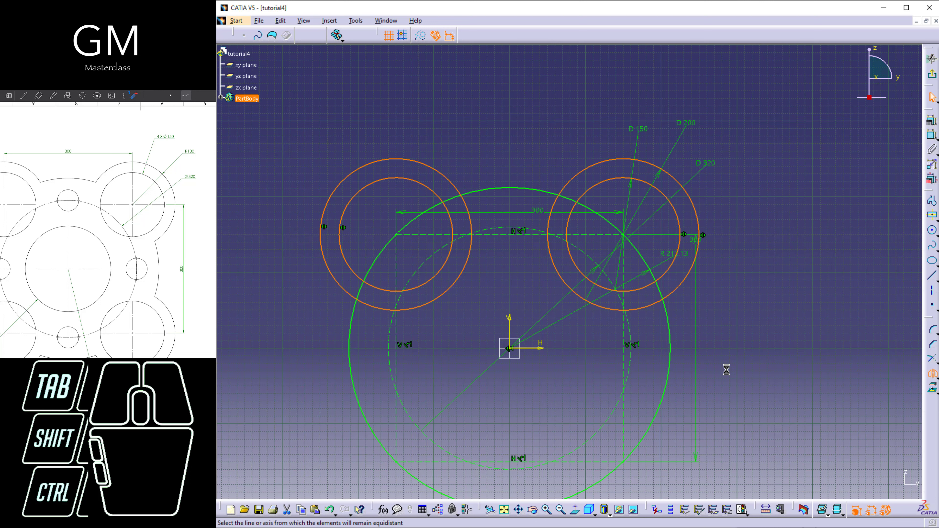
click(538, 348)
mouse_move(733, 342)
middle_down()
mouse_move(732, 354)
mouse_move(773, 320)
mouse_move(737, 323)
middle_up()
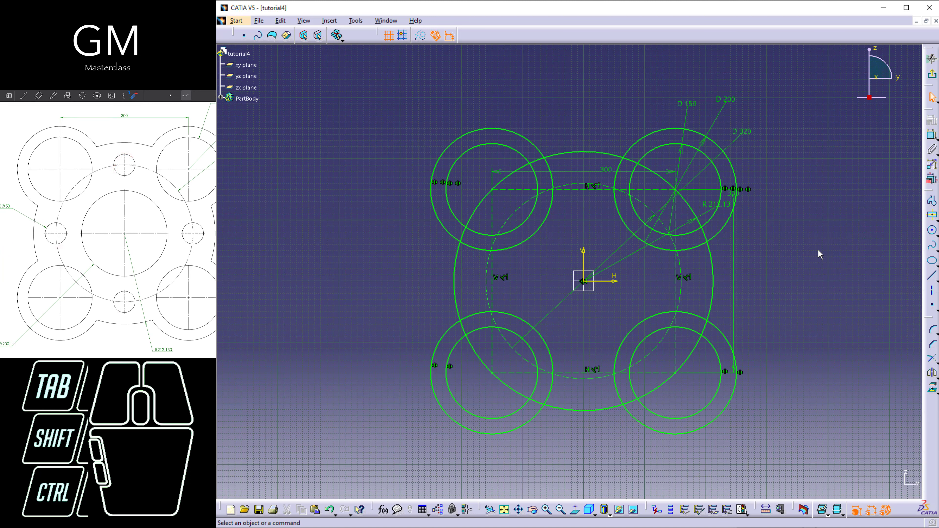
Step: Draw a circle of about 33 mm diameter centred where the 320 mm construction circle crosses the upper vertical axis
click(932, 230)
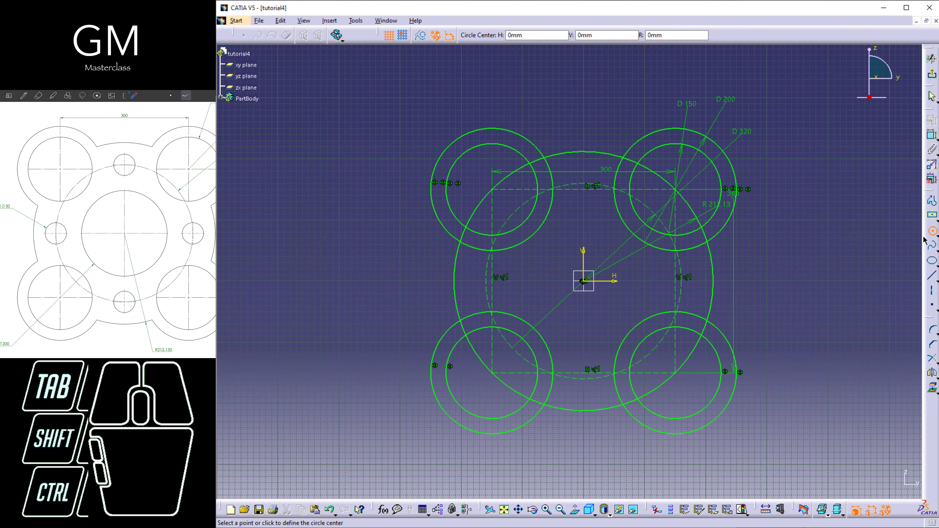
right_click(655, 295)
mouse_move(643, 270)
middle_down()
mouse_move(655, 295)
mouse_move(654, 264)
middle_up()
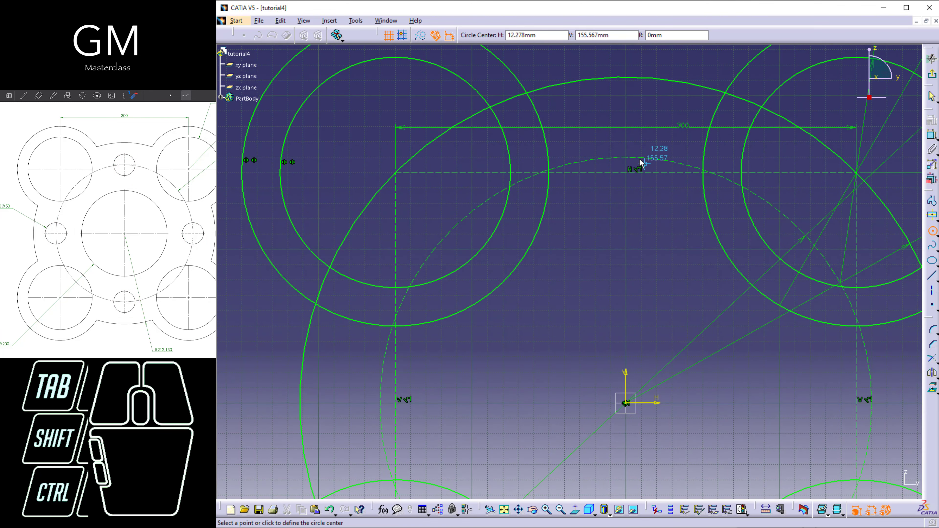
click(629, 157)
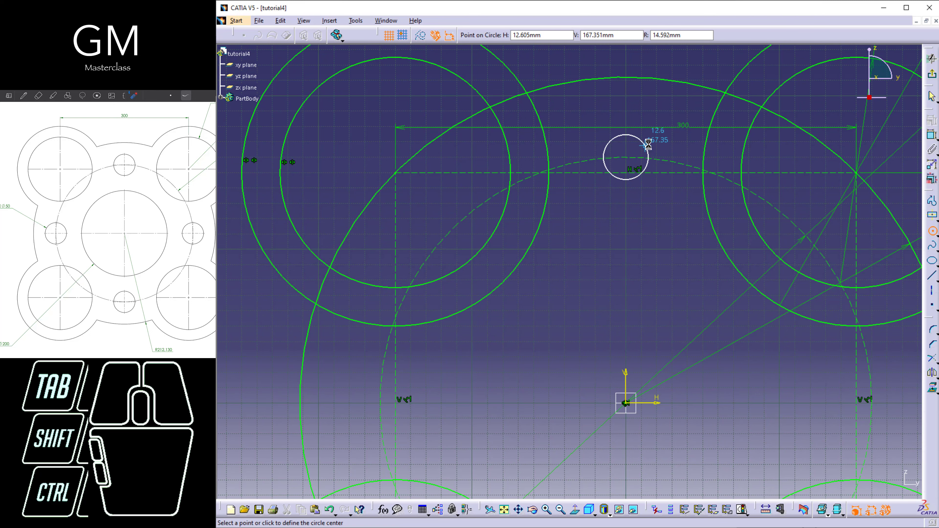
click(648, 145)
click(672, 241)
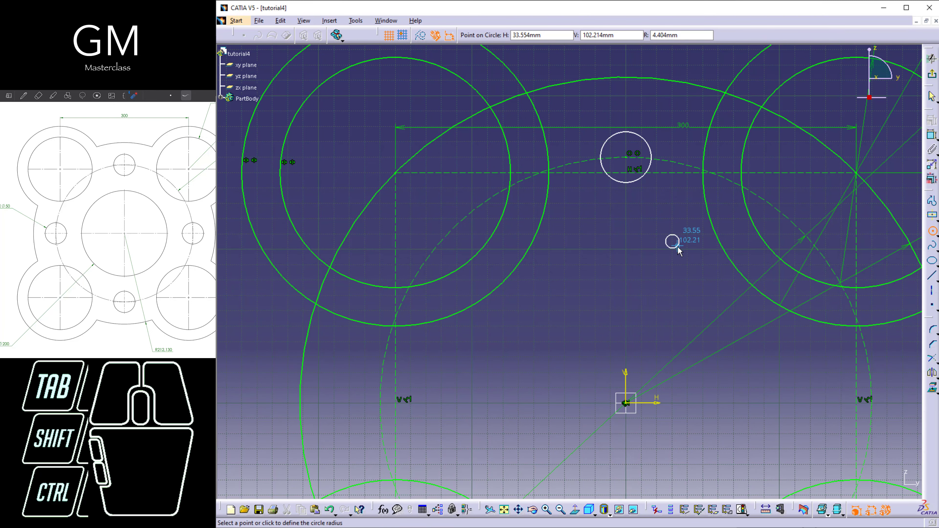
key(ctrl+z)
Step: Draw a circle of about 47 mm diameter centred where the 320 mm construction circle crosses the horizontal axis on the right
middle_drag(675, 247, 660, 255)
mouse_move(599, 282)
middle_down()
mouse_move(656, 321)
mouse_move(725, 254)
mouse_move(658, 327)
mouse_move(705, 298)
mouse_move(658, 288)
mouse_move(667, 300)
middle_up()
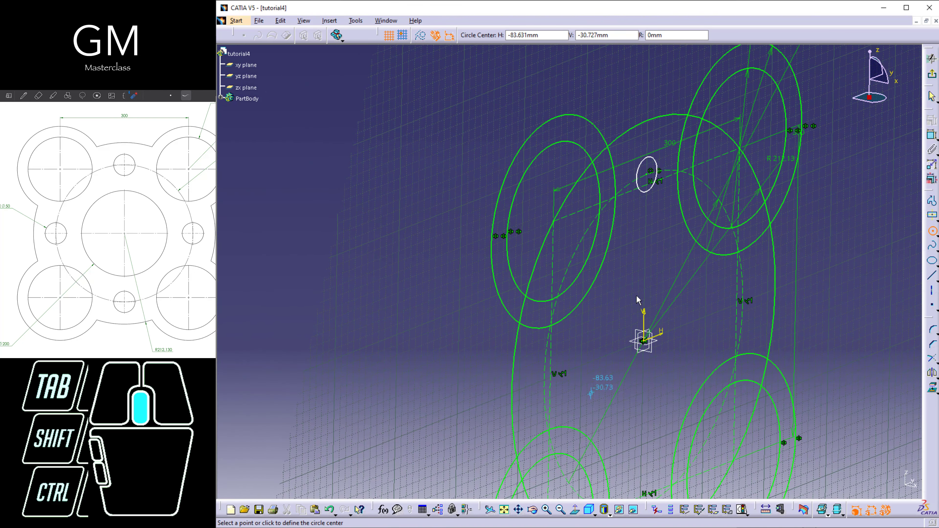
mouse_move(628, 315)
middle_down()
mouse_move(721, 335)
mouse_move(698, 327)
mouse_move(639, 336)
mouse_move(641, 324)
middle_up()
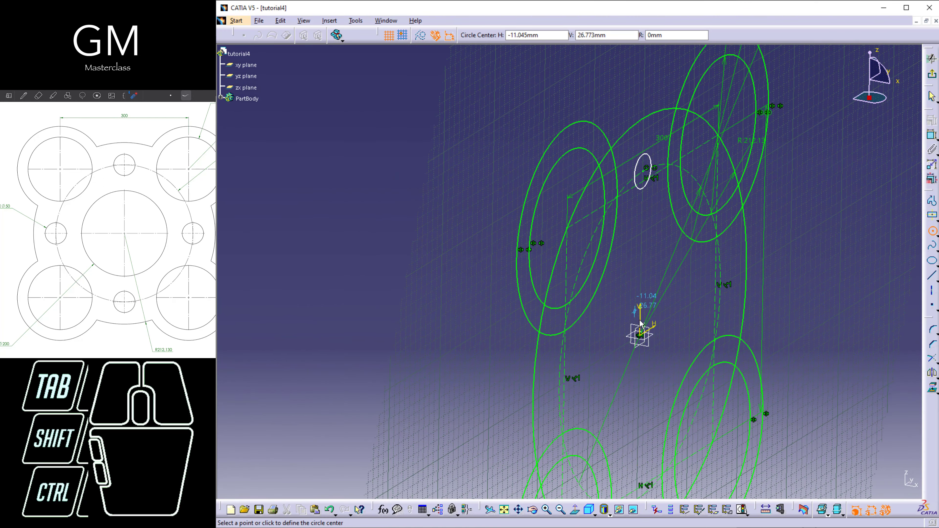
click(575, 510)
mouse_move(614, 262)
middle_down()
mouse_move(641, 293)
mouse_move(615, 280)
middle_up()
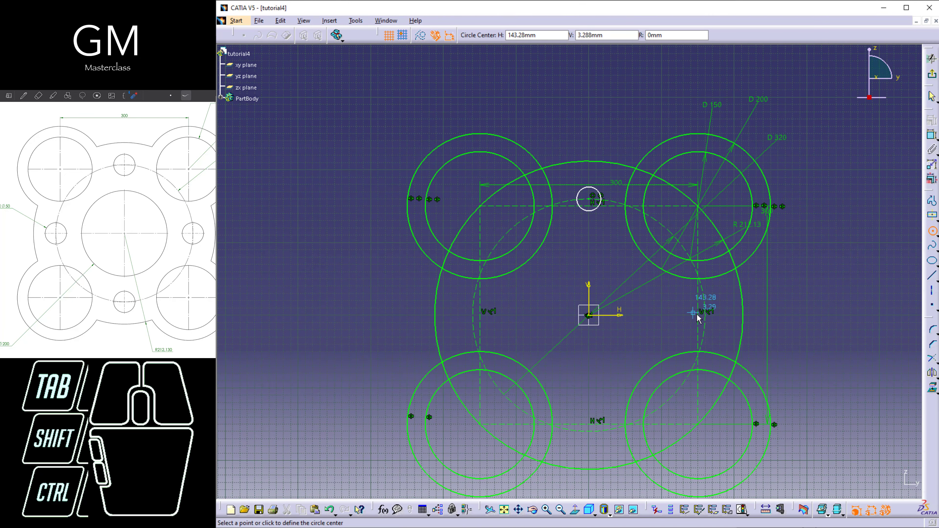
click(704, 315)
click(719, 304)
click(933, 231)
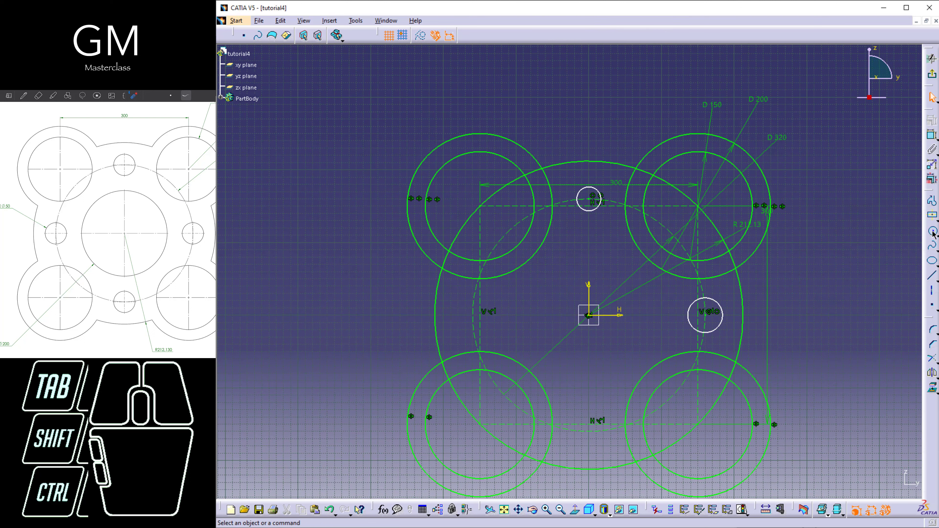
Step: Dimension the small circle on the upper vertical axis and set its diameter to 50 mm
click(928, 138)
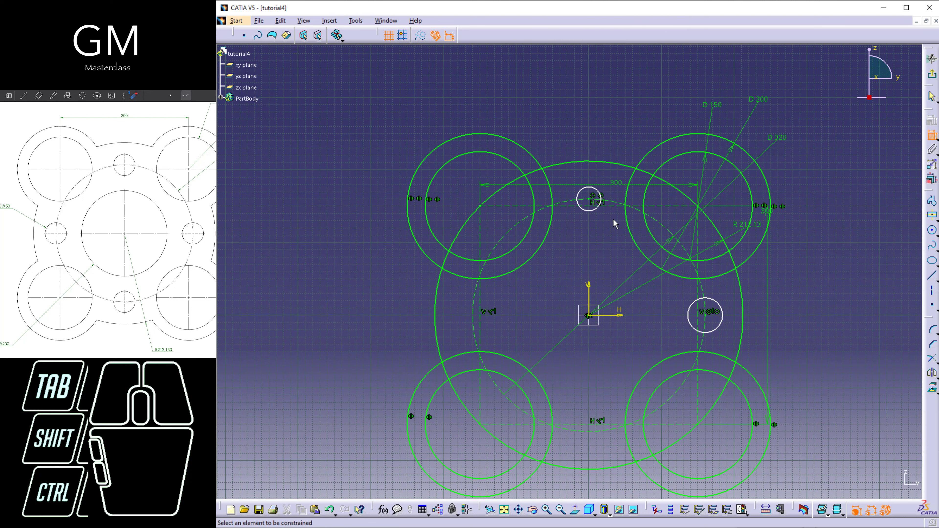
click(598, 207)
double_click(630, 146)
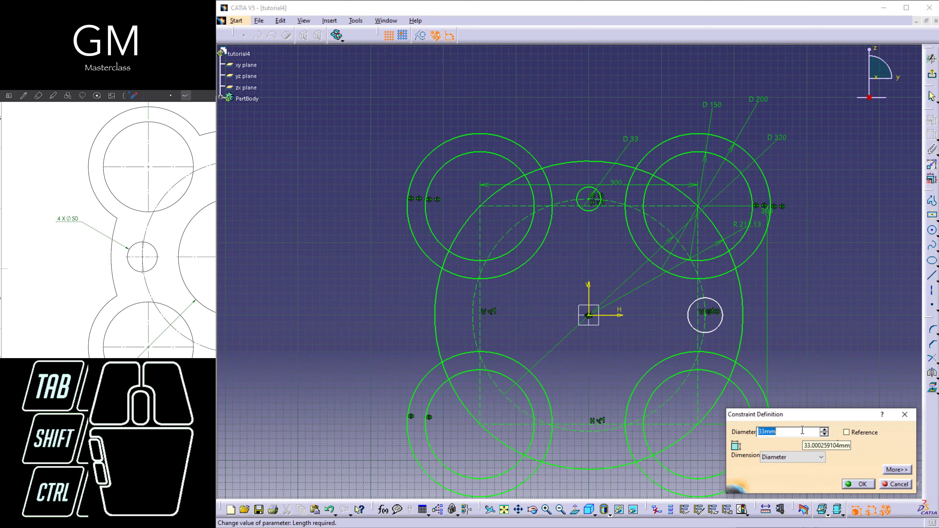
key(Return)
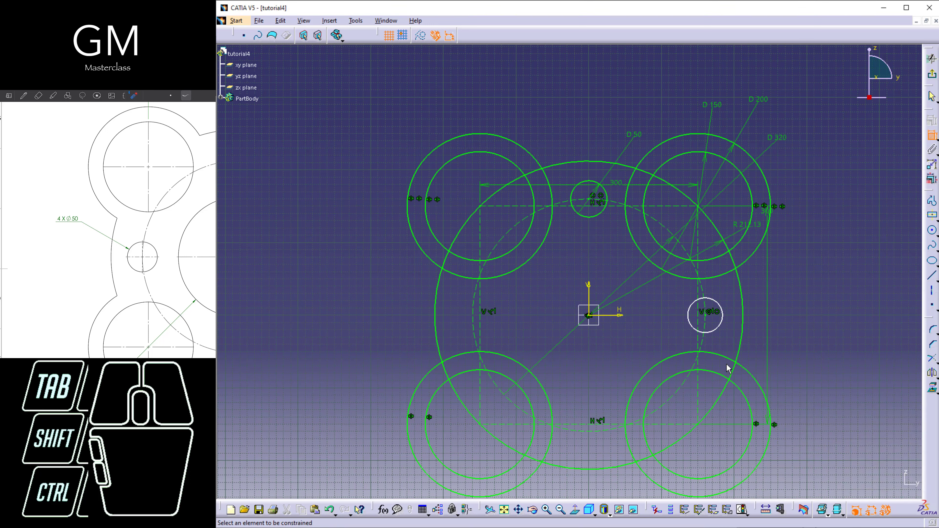
Step: Dimension the small circle on the right of the horizontal axis and set its diameter to 50 mm
click(722, 313)
click(814, 291)
double_click(815, 292)
text(50mm)
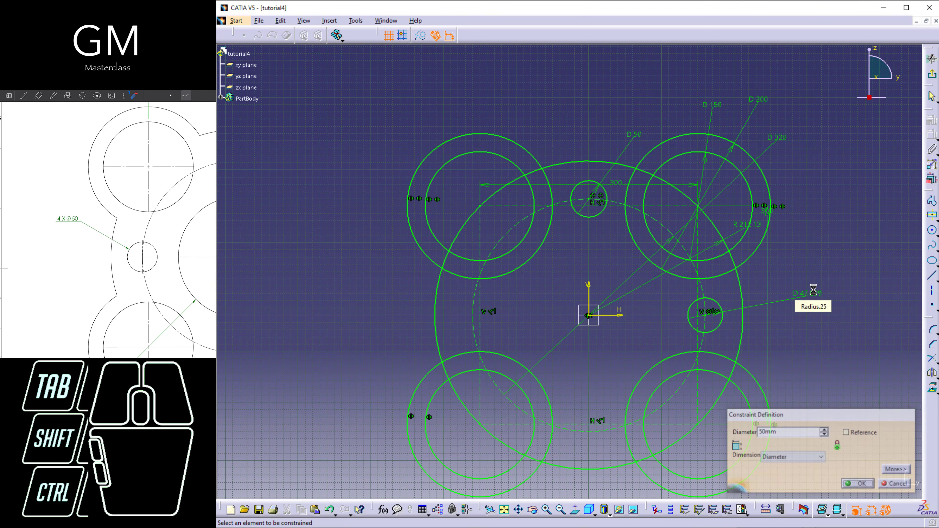
key(Return)
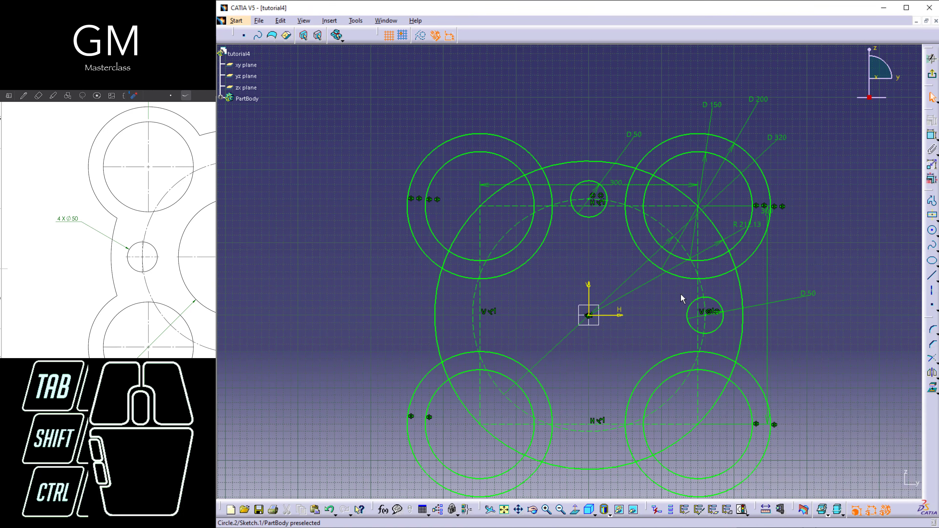
Step: Draw a diagonal axis line from the lower-right corner of the construction square to its upper-left corner
click(696, 303)
ctrl+click(605, 212)
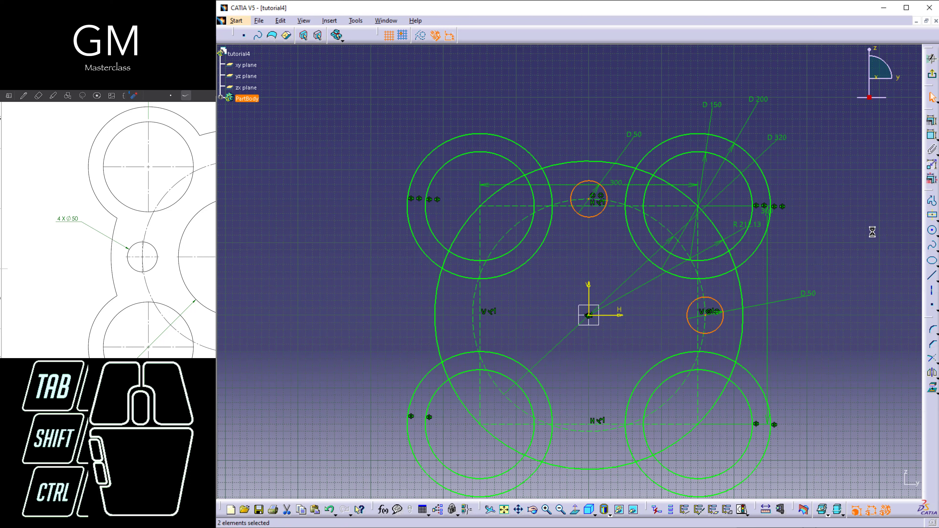
click(884, 311)
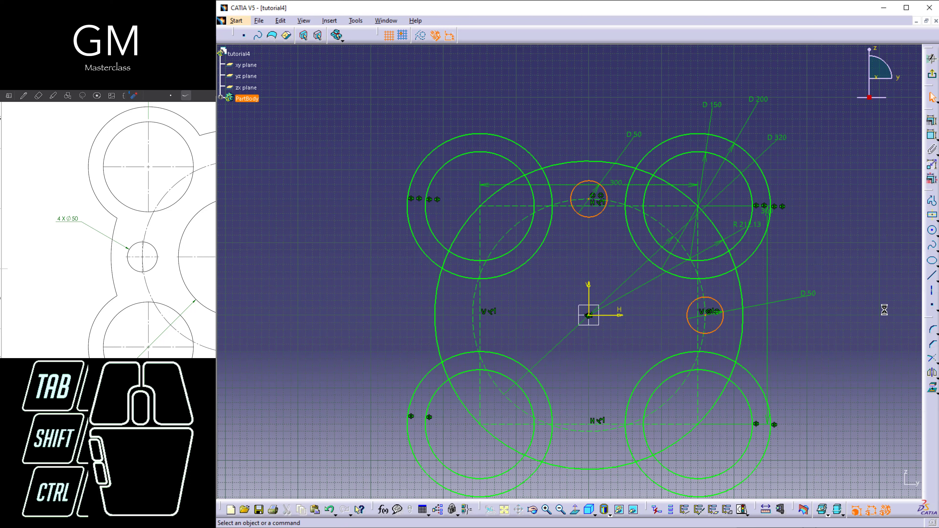
click(932, 292)
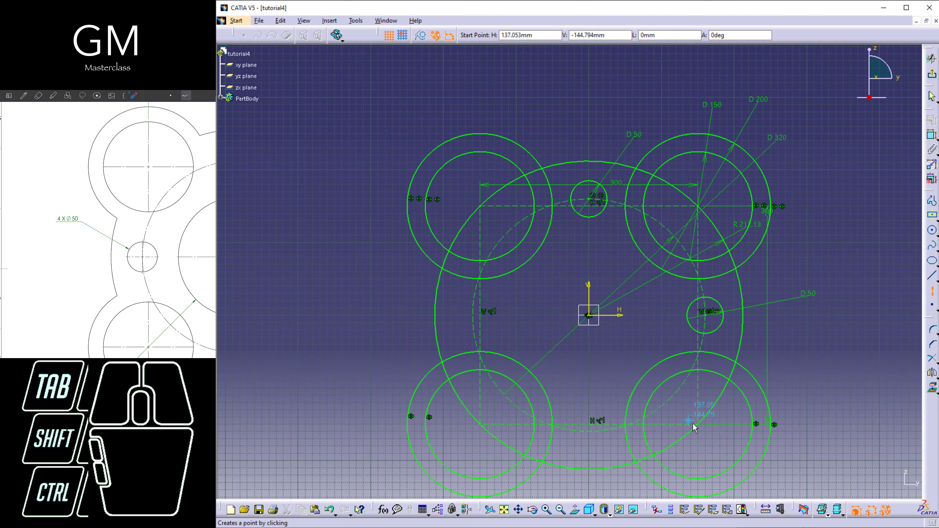
click(479, 206)
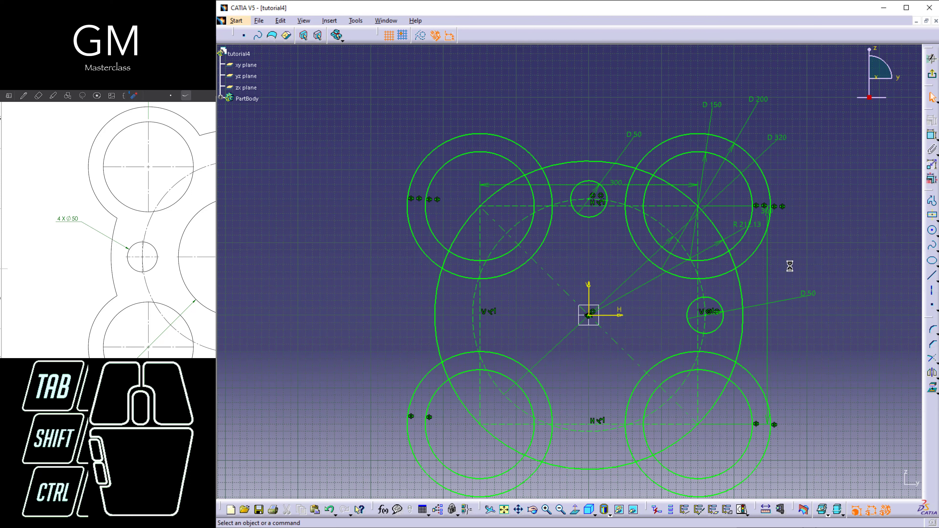
Step: Draw a horizontal axis line 150 mm long from the origin to the left side of the construction square
click(932, 291)
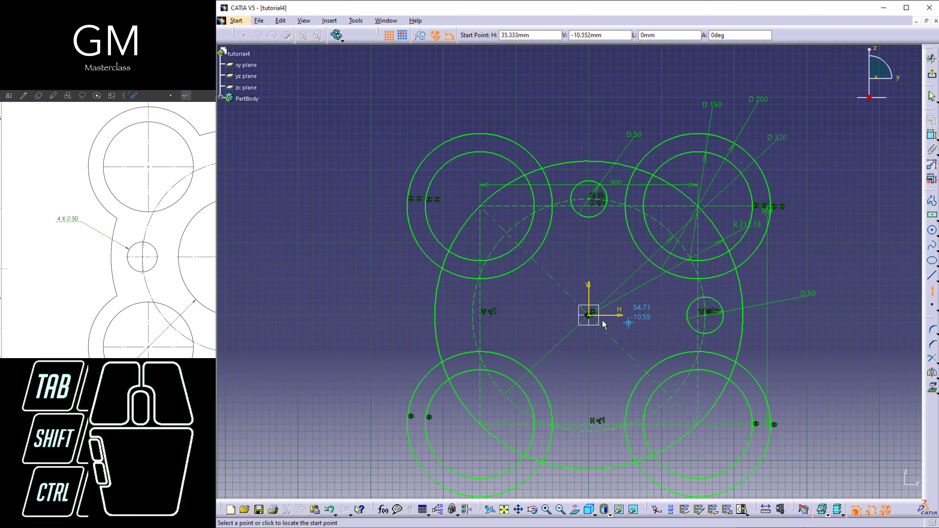
click(567, 318)
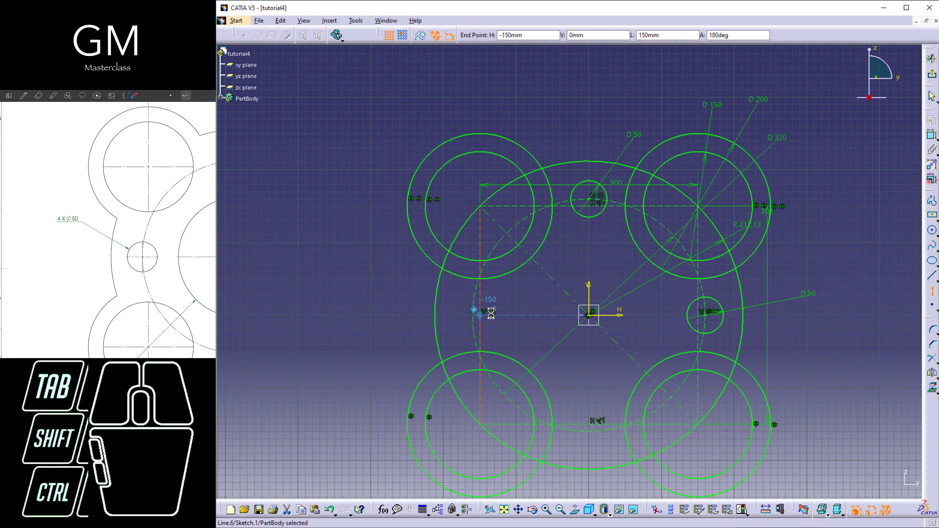
click(483, 312)
Step: Dimension the angle between the upper-left half of the diagonal axis and the horizontal axis line
click(931, 135)
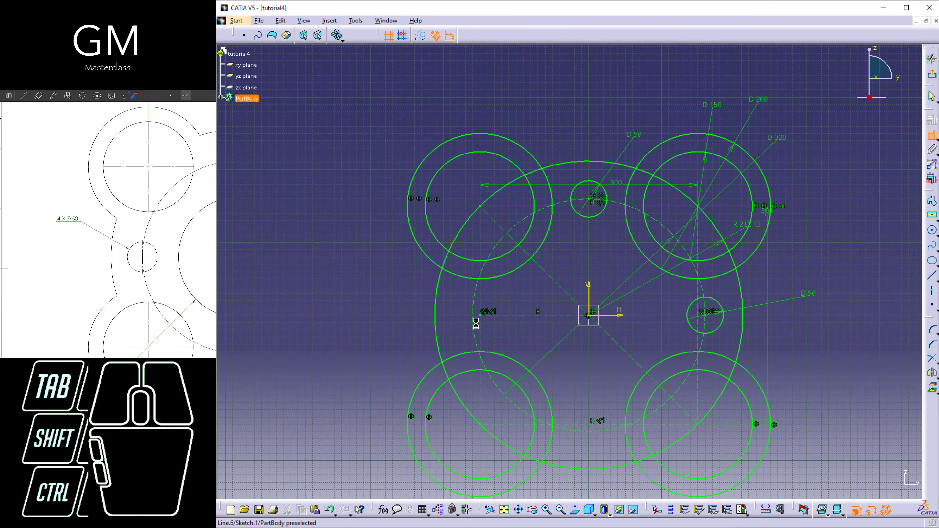
click(550, 278)
click(546, 313)
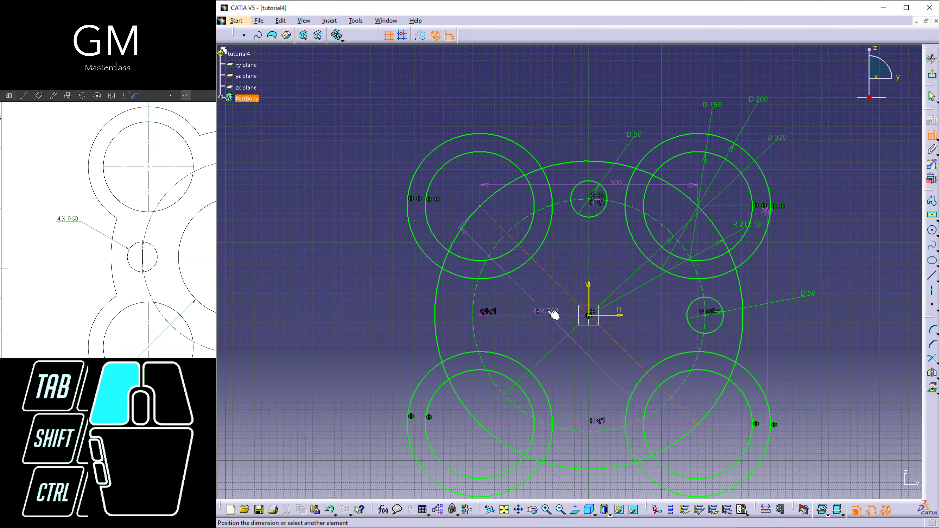
right_click(546, 310)
click(554, 313)
click(531, 301)
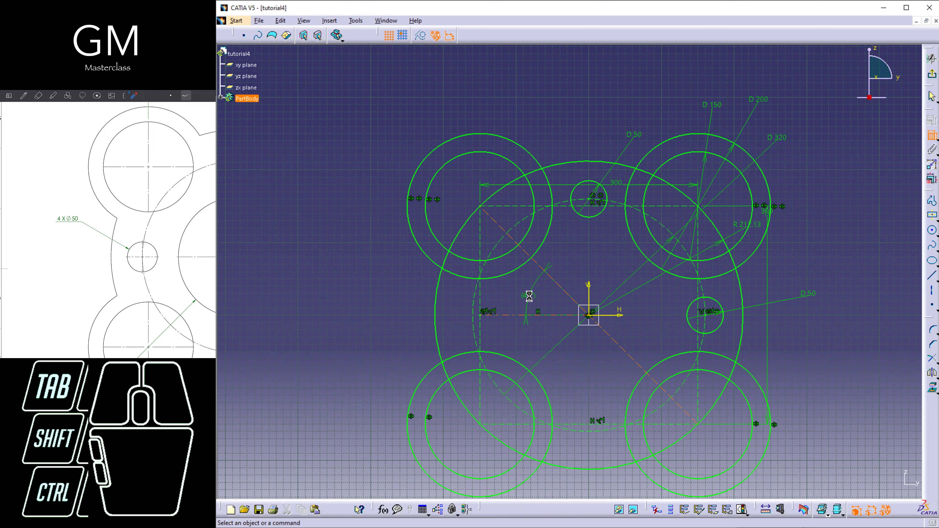
middle_drag(540, 392, 550, 365)
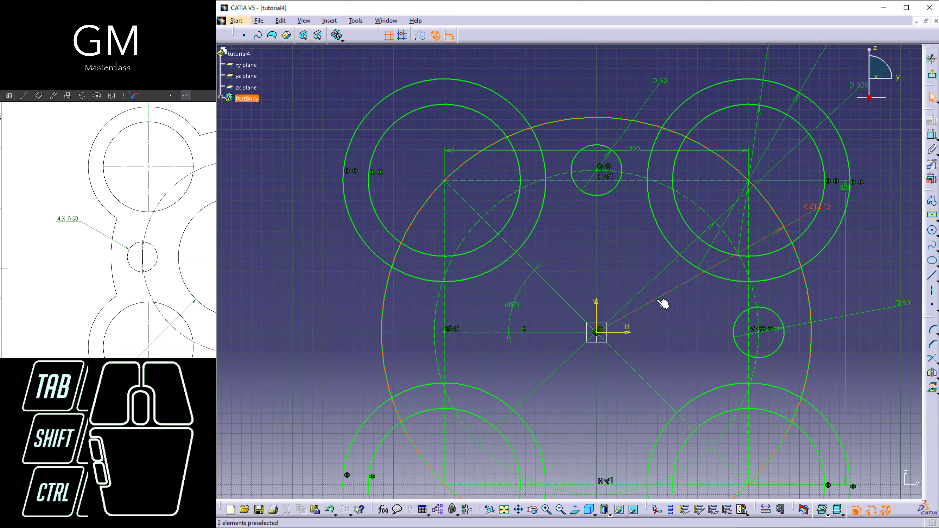
click(613, 267)
click(511, 304)
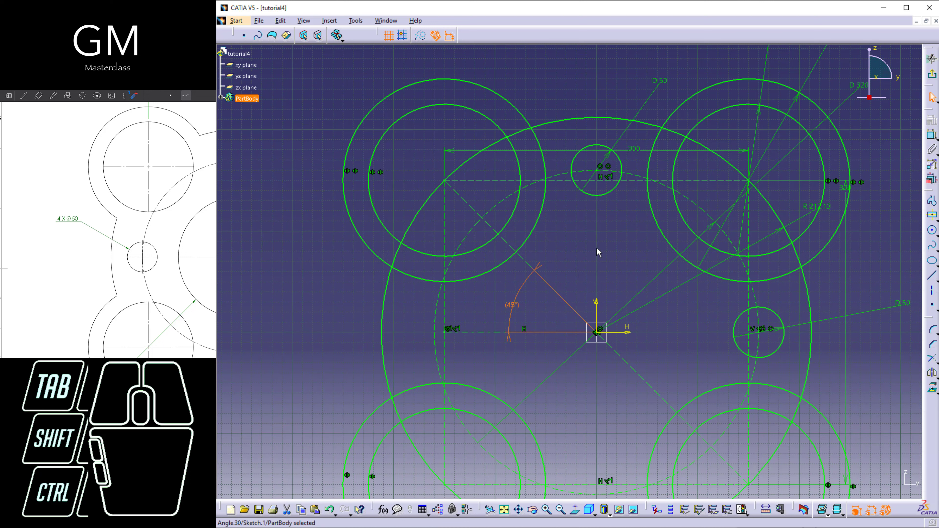
middle_drag(584, 302, 588, 312)
click(601, 256)
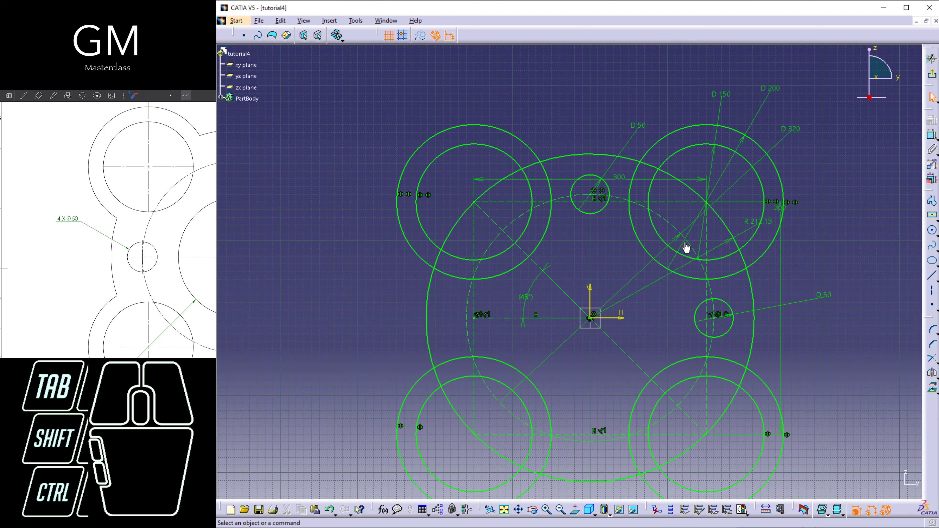
Step: Mirror the upper and right-hand 50 mm circles about the diagonal axis running from upper left to lower right
click(532, 320)
click(727, 304)
ctrl+click(579, 212)
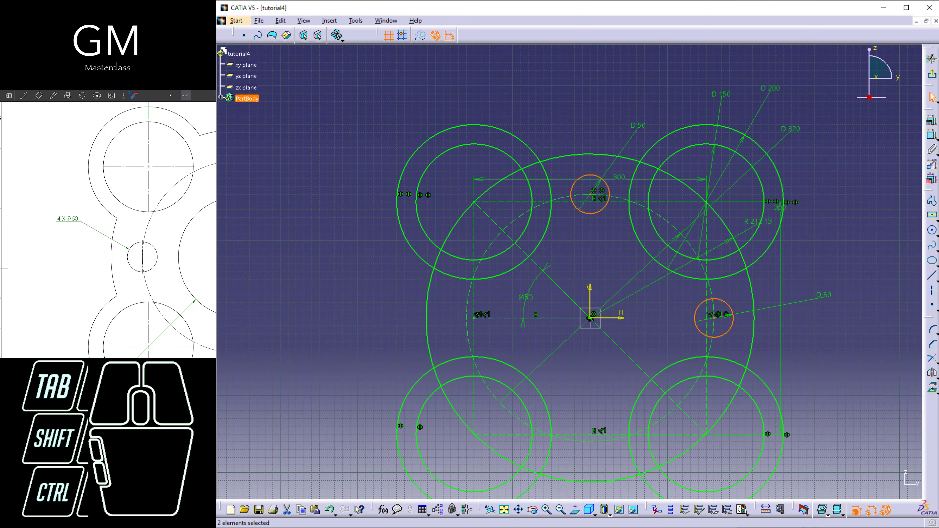
click(934, 375)
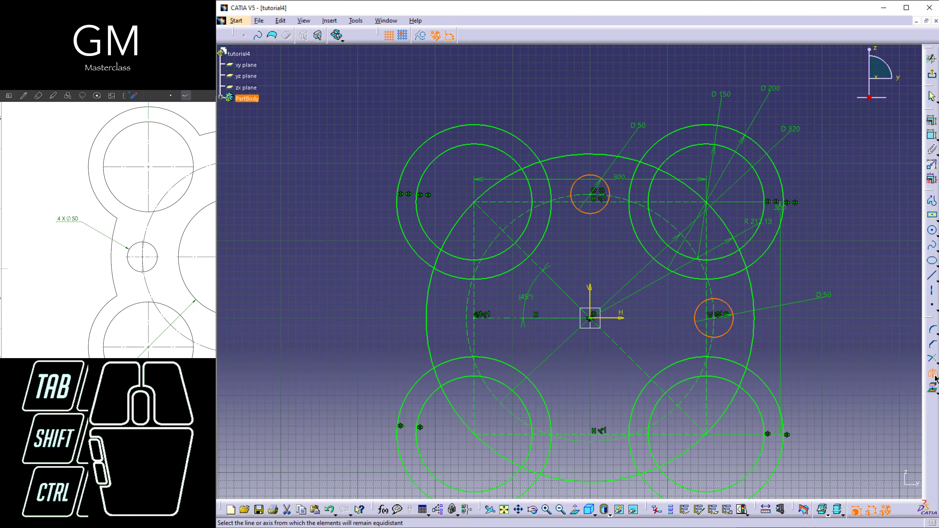
click(572, 301)
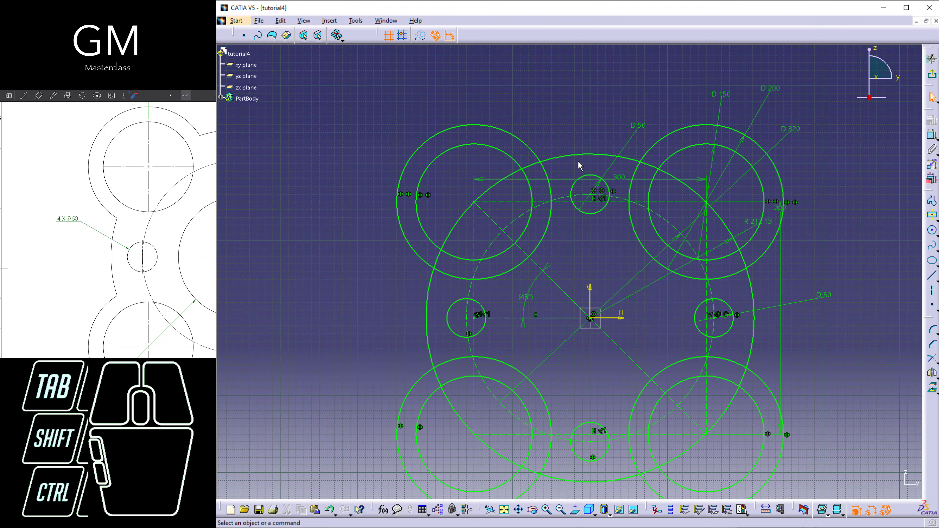
Step: Exit the sketch and try to pad the whole profile by 20 mm
scroll(525, 175, up, 6)
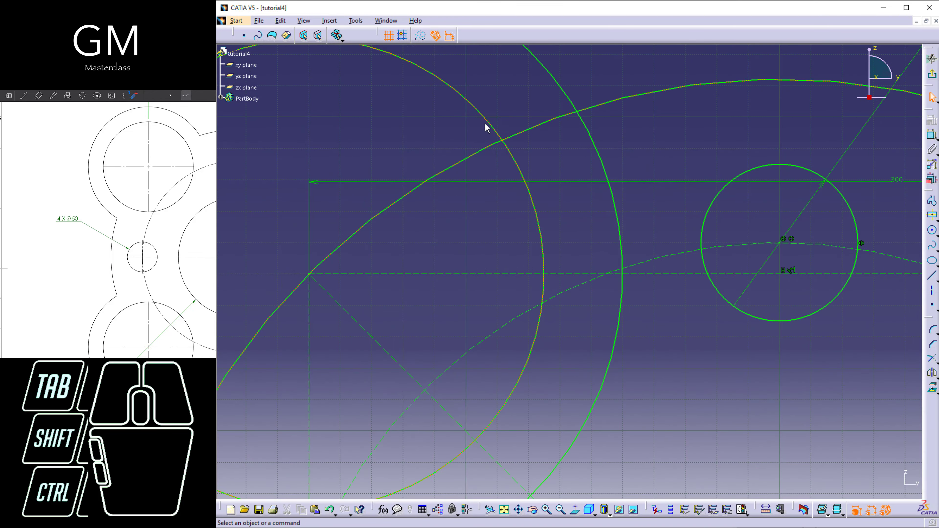
scroll(529, 148, down, 3)
mouse_move(541, 182)
middle_down()
mouse_move(556, 192)
mouse_move(509, 122)
mouse_move(537, 142)
mouse_move(522, 112)
middle_up()
click(931, 75)
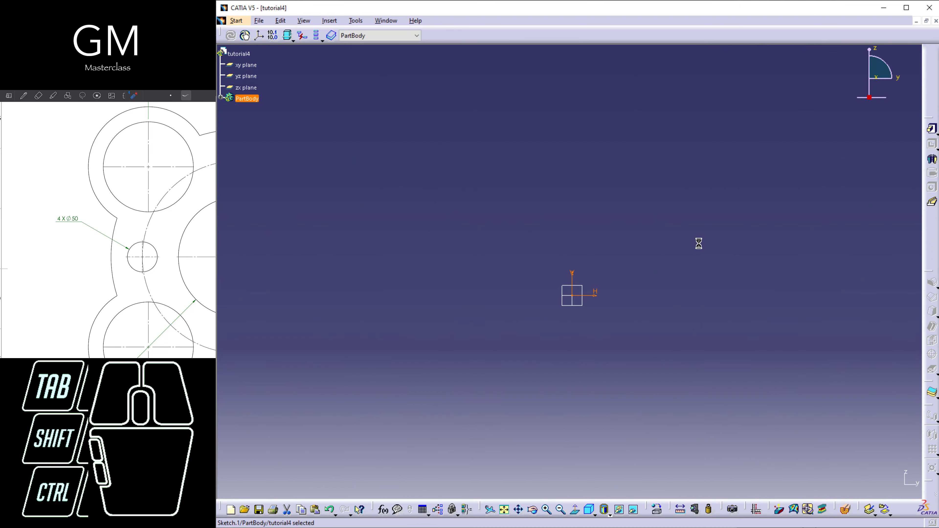
click(931, 129)
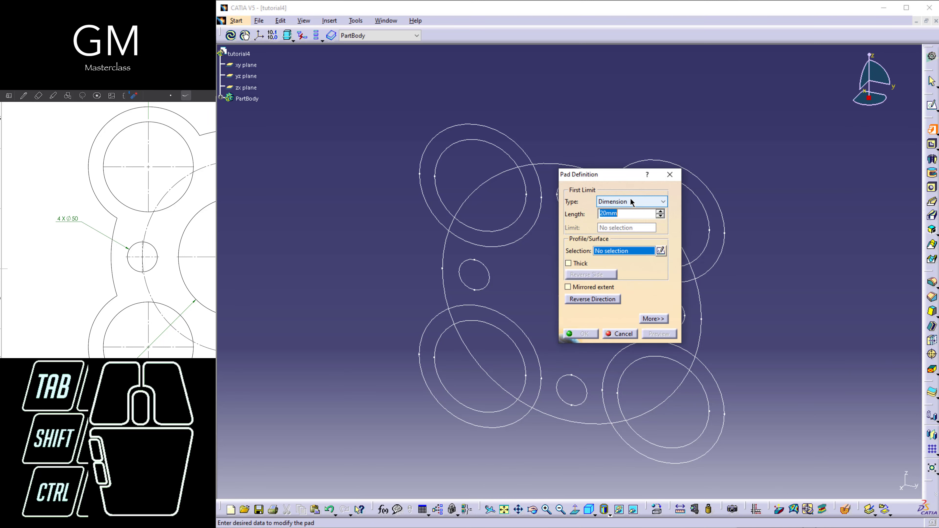
click(540, 165)
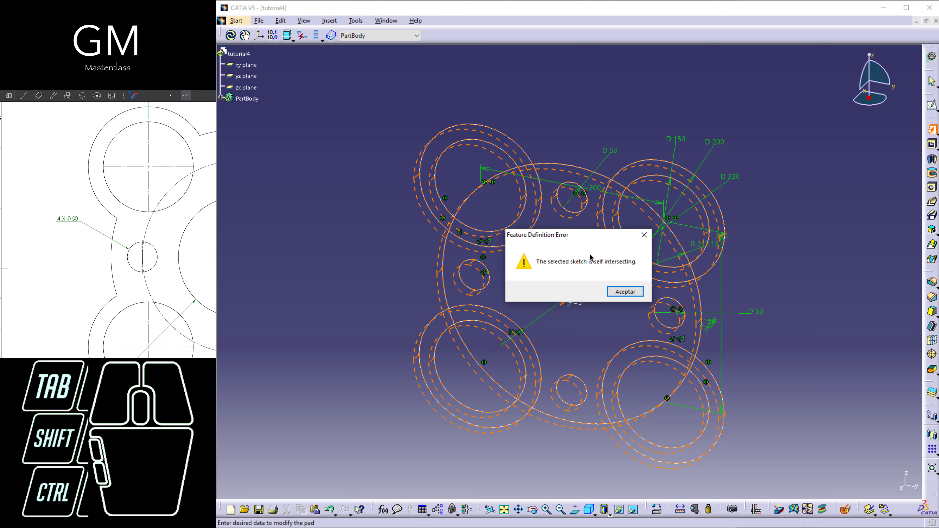
click(628, 293)
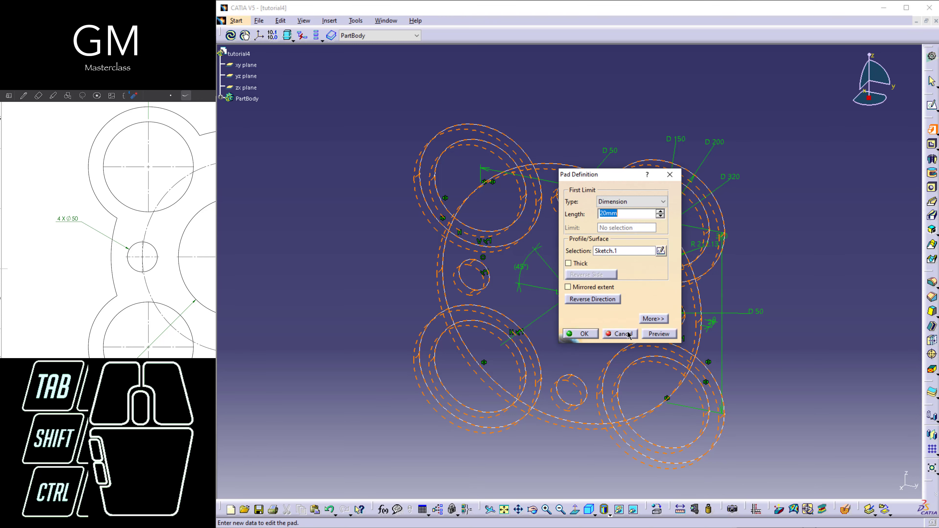
click(628, 335)
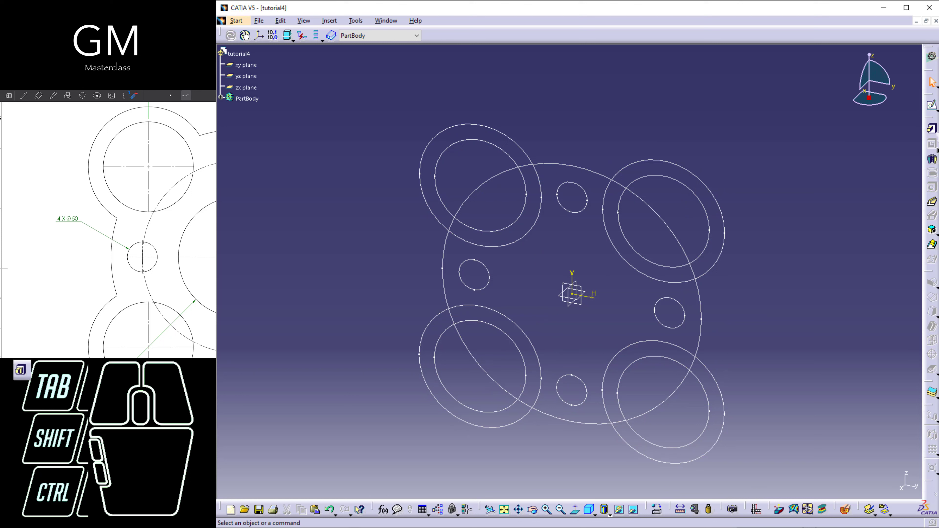
Step: Try to extrude the same sketch as a multi-pad
click(932, 128)
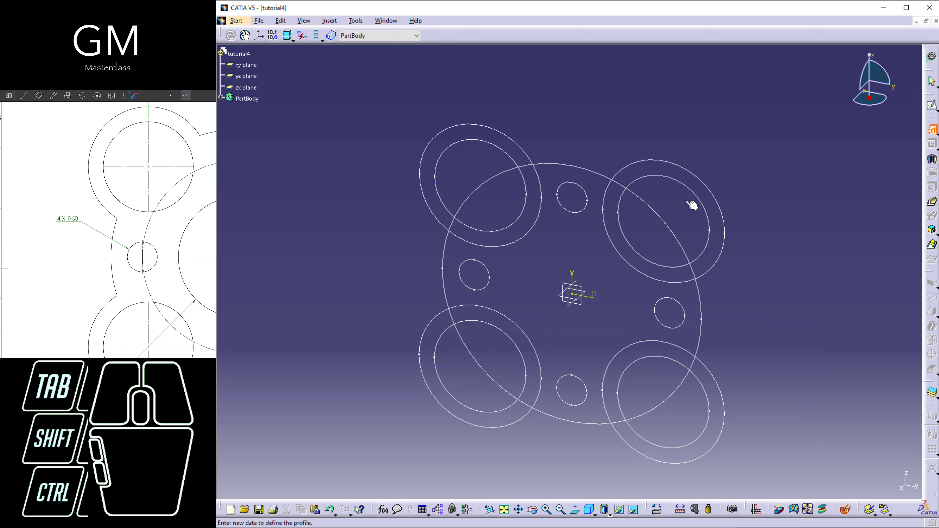
click(670, 181)
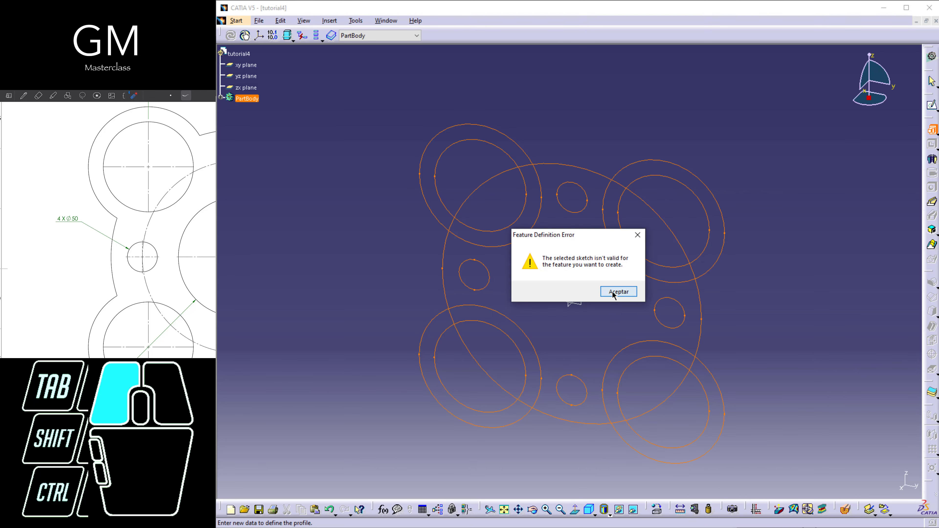
click(618, 292)
click(931, 129)
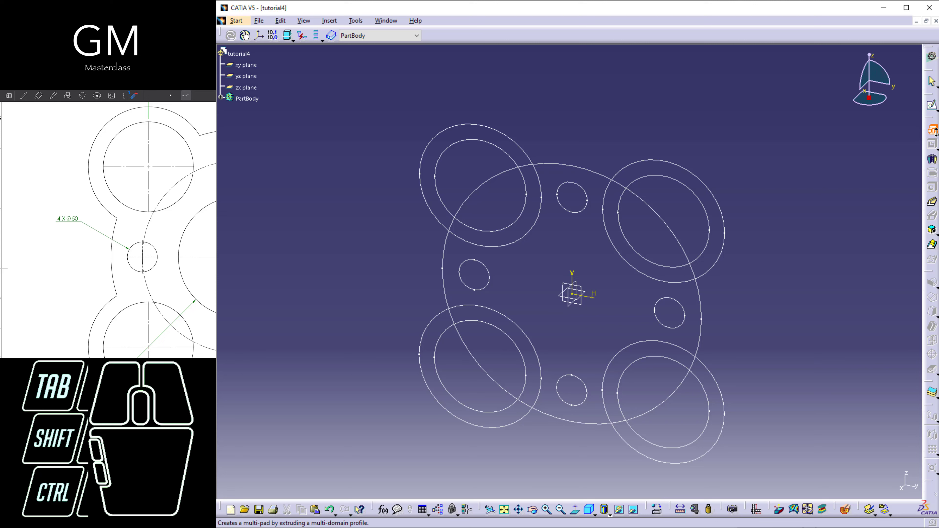
click(935, 134)
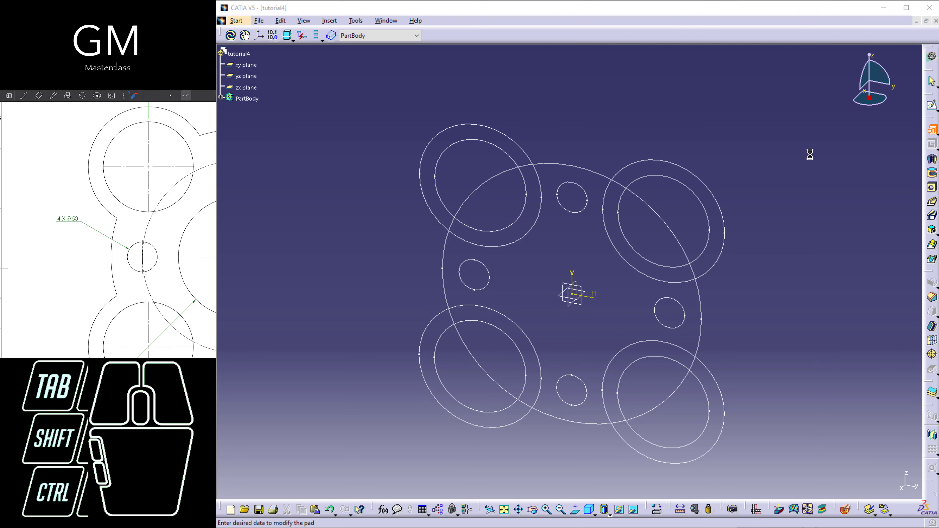
key(Escape)
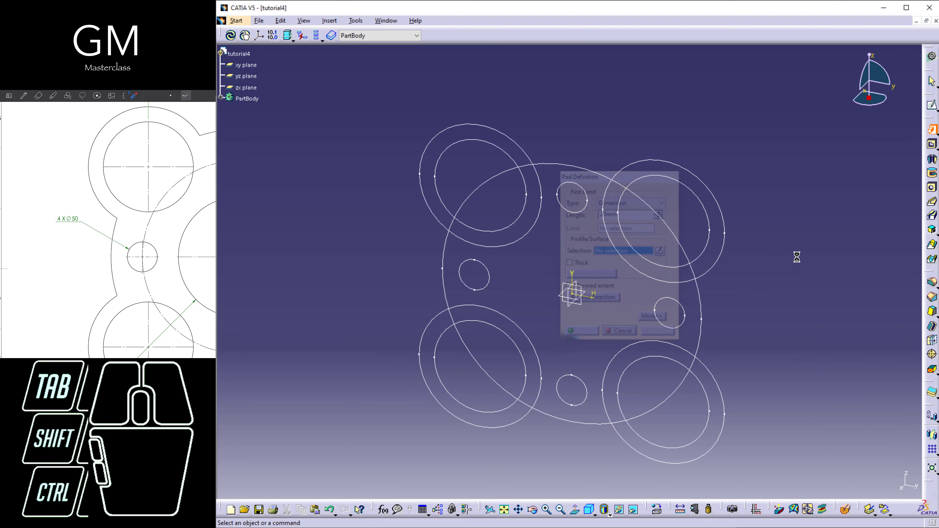
Step: Reopen the profile sketch and use Quick Trim to remove the large R212.13 circle's arc inside the upper-left 150 mm circle
click(710, 223)
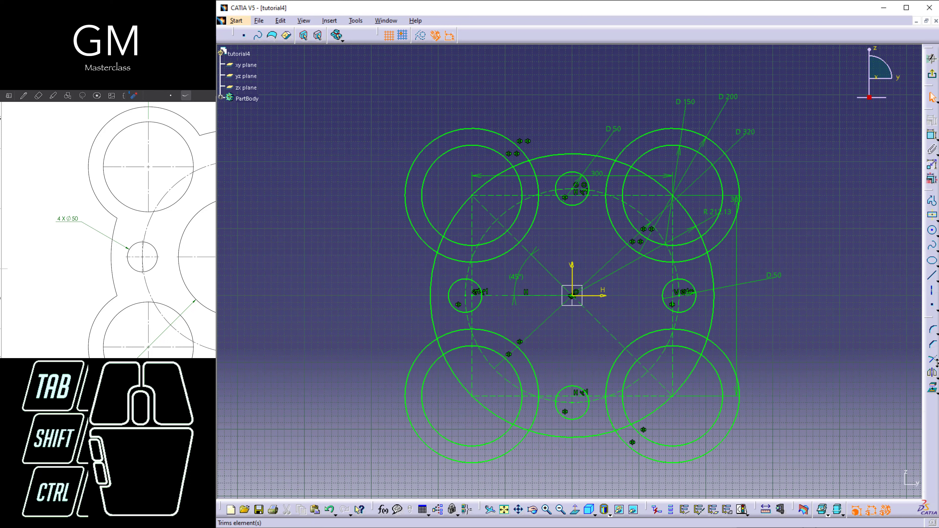
click(887, 361)
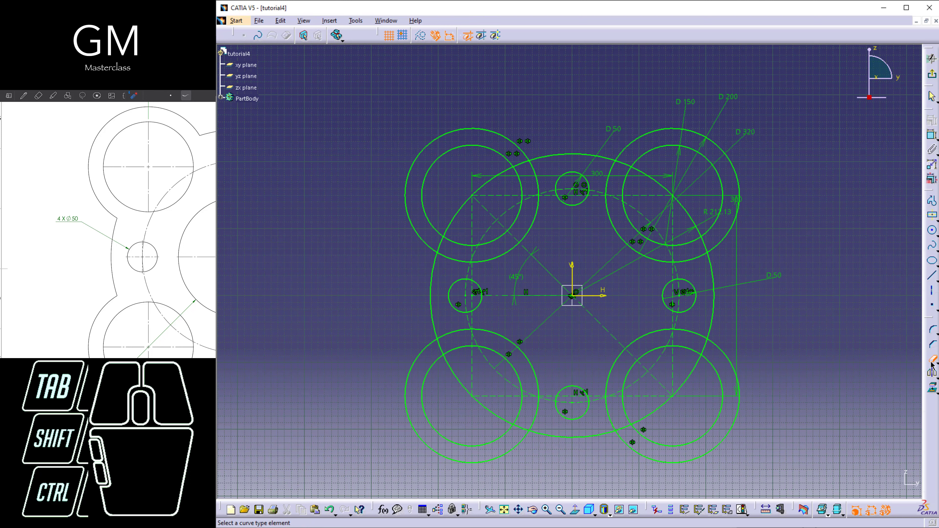
double_click(930, 361)
mouse_move(651, 235)
middle_down()
mouse_move(577, 288)
mouse_move(579, 249)
middle_up()
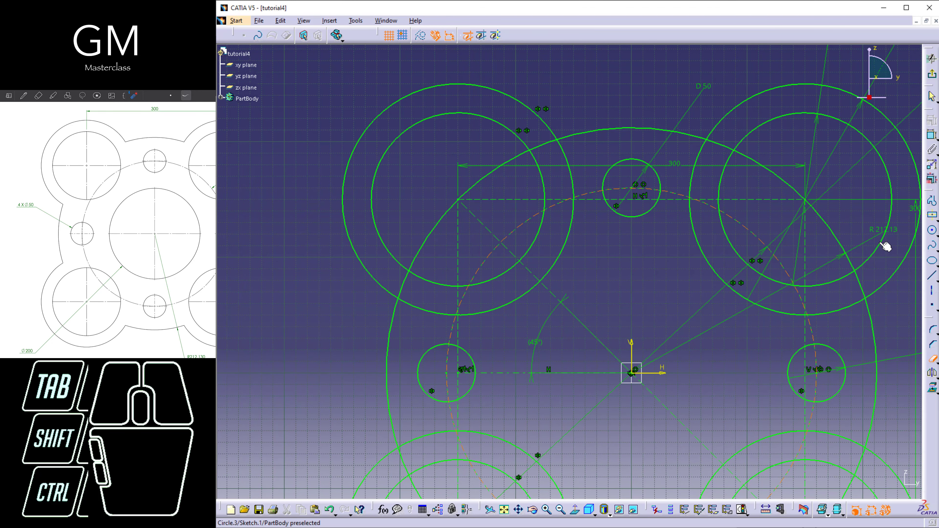
click(932, 359)
click(932, 360)
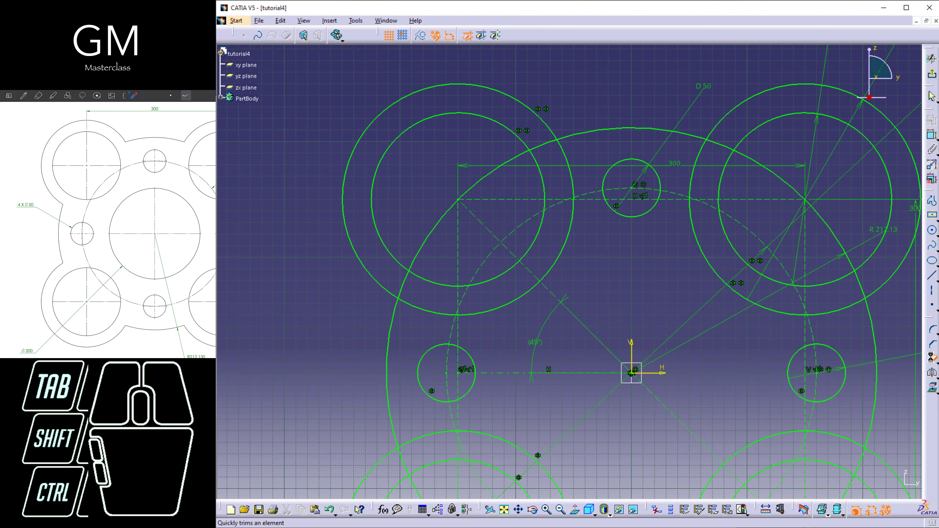
mouse_move(467, 196)
middle_down()
mouse_move(486, 212)
mouse_move(478, 180)
middle_up()
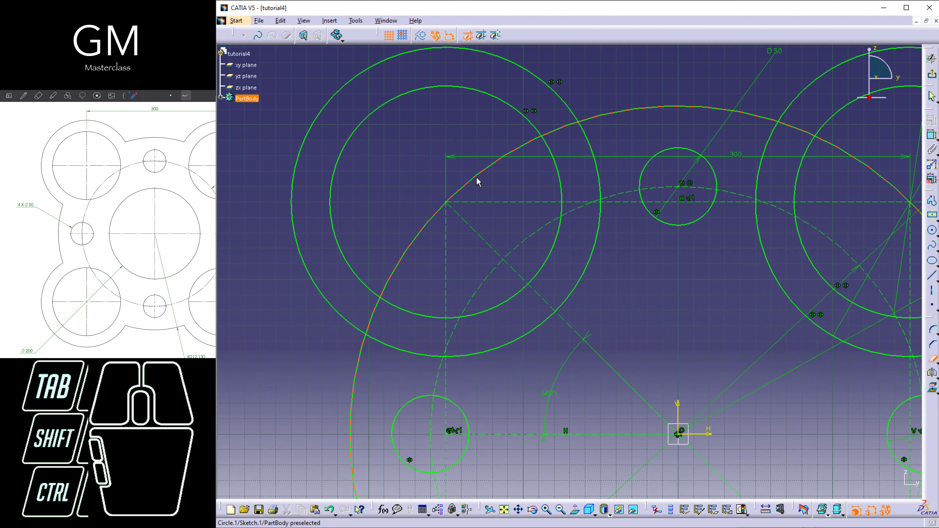
click(478, 180)
click(431, 228)
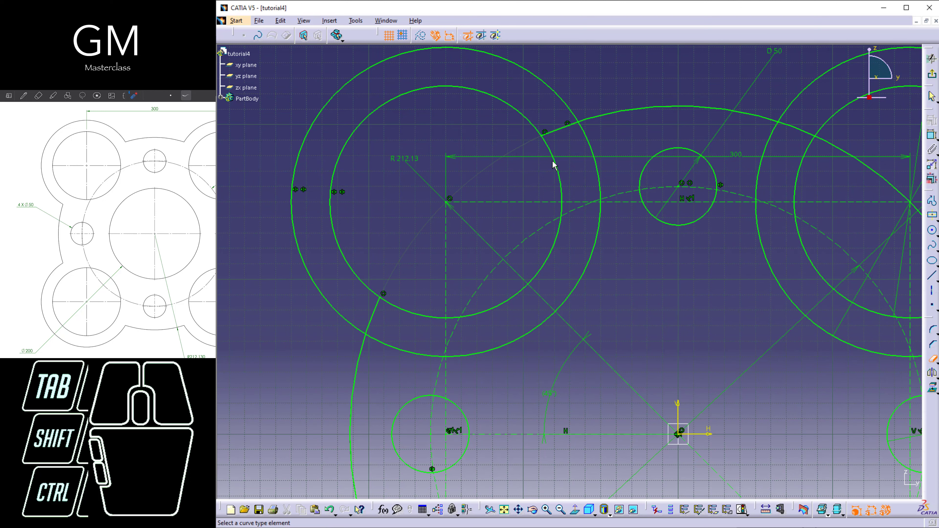
Step: Trim away the part of the upper-left 200 mm circle that lies inside the large R212.13 circle
click(600, 183)
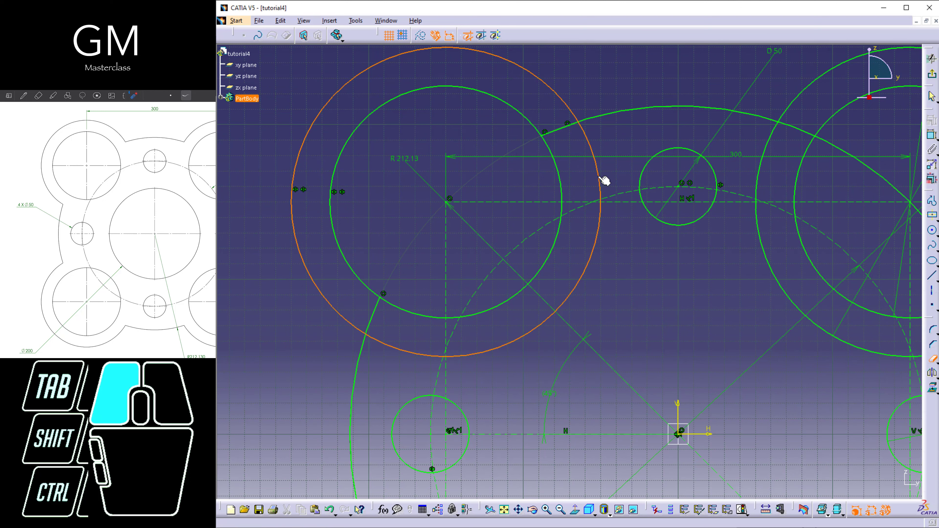
click(561, 296)
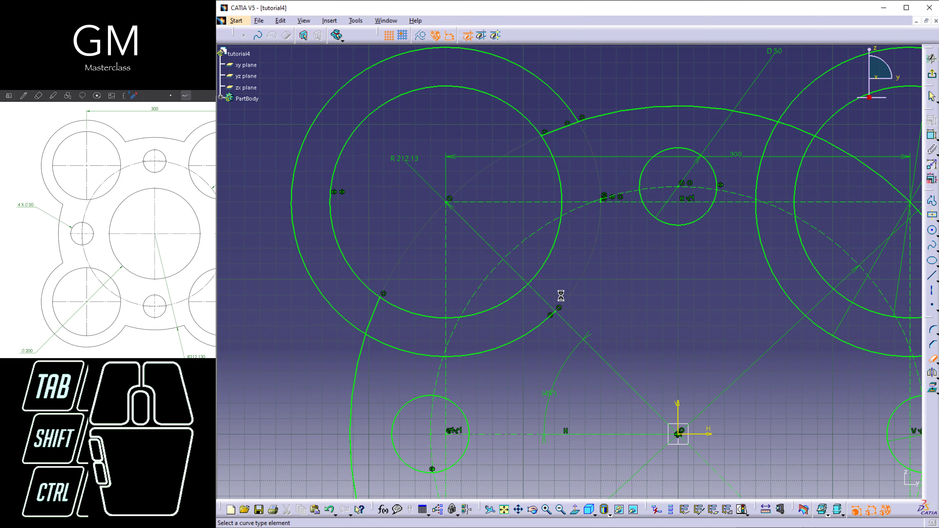
click(538, 326)
click(421, 355)
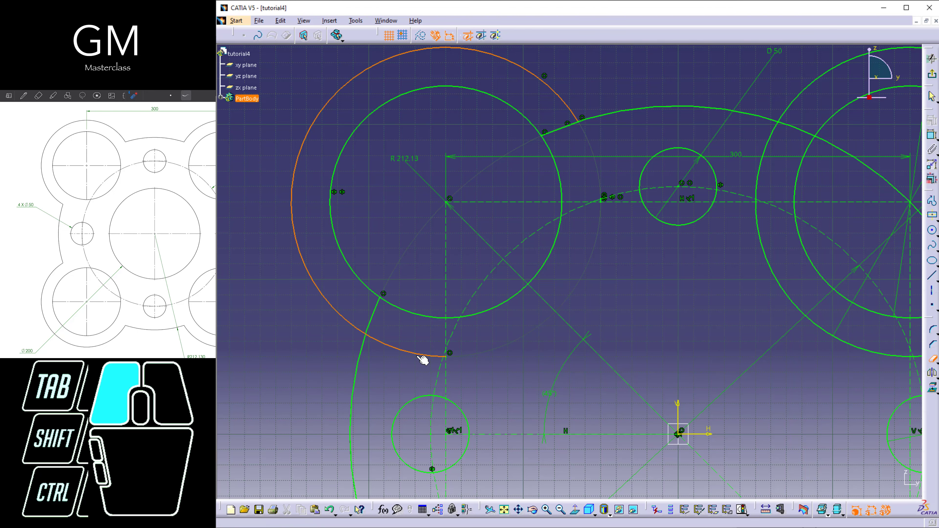
Step: Trim the remaining inner arc of the upper-left 200 mm circle and the R212.13 circle's stubs inside that lobe
click(378, 315)
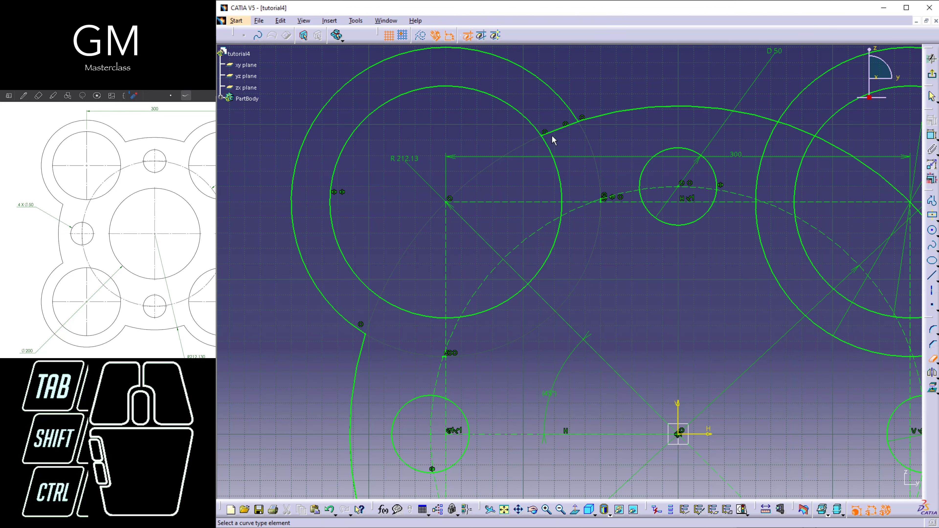
mouse_move(581, 256)
middle_down()
mouse_move(581, 271)
mouse_move(431, 257)
mouse_move(534, 273)
mouse_move(551, 294)
mouse_move(517, 316)
mouse_move(549, 235)
mouse_move(592, 330)
mouse_move(620, 255)
mouse_move(595, 195)
mouse_move(582, 192)
middle_up()
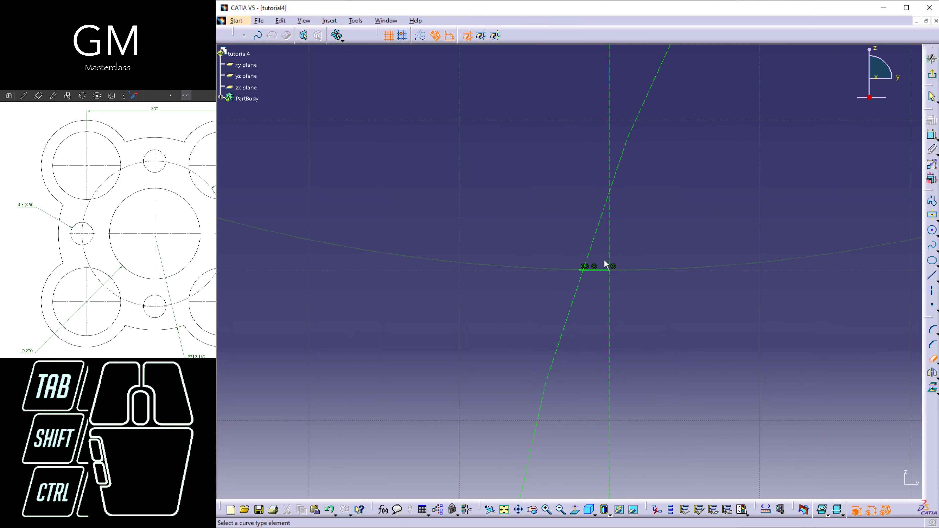
middle_drag(628, 251, 633, 280)
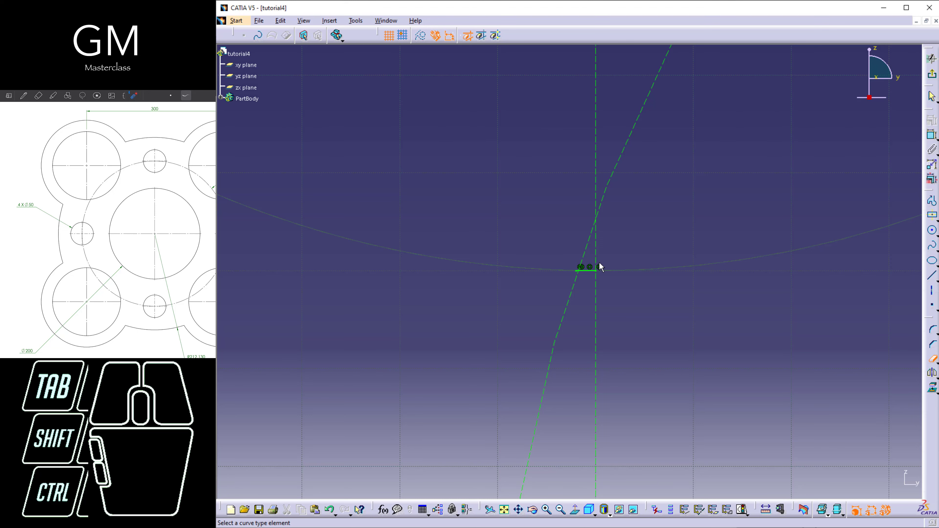
mouse_move(602, 300)
middle_down()
mouse_move(609, 234)
mouse_move(583, 216)
mouse_move(614, 220)
mouse_move(624, 262)
mouse_move(658, 215)
mouse_move(662, 268)
mouse_move(616, 254)
mouse_move(618, 316)
mouse_move(687, 210)
mouse_move(624, 287)
mouse_move(558, 287)
middle_up()
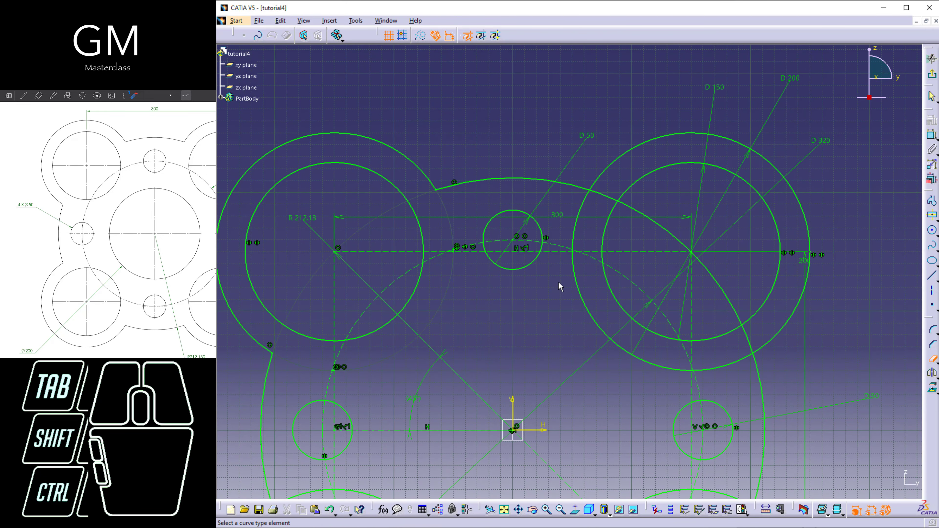
Step: Trim the inner arc of the upper-right 200 mm circle and the part of the R212.13 circle inside that lobe
click(576, 280)
click(581, 203)
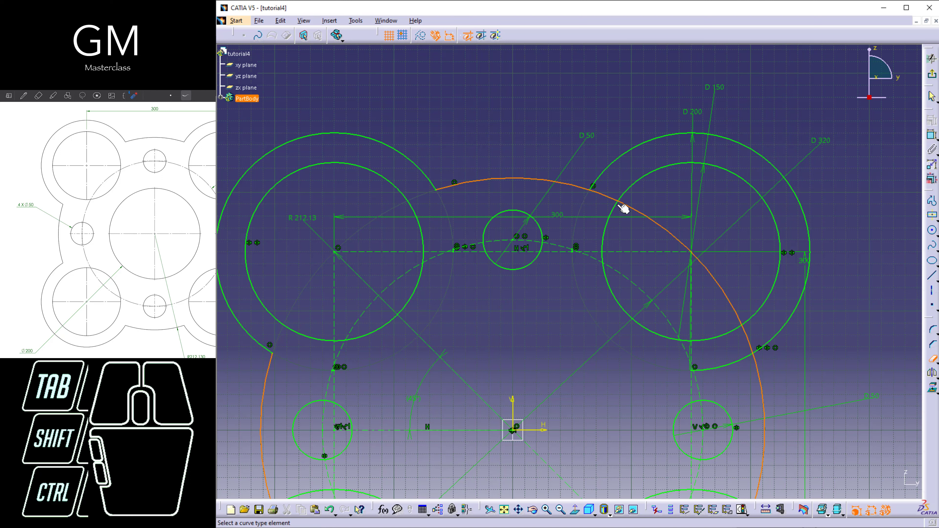
click(639, 213)
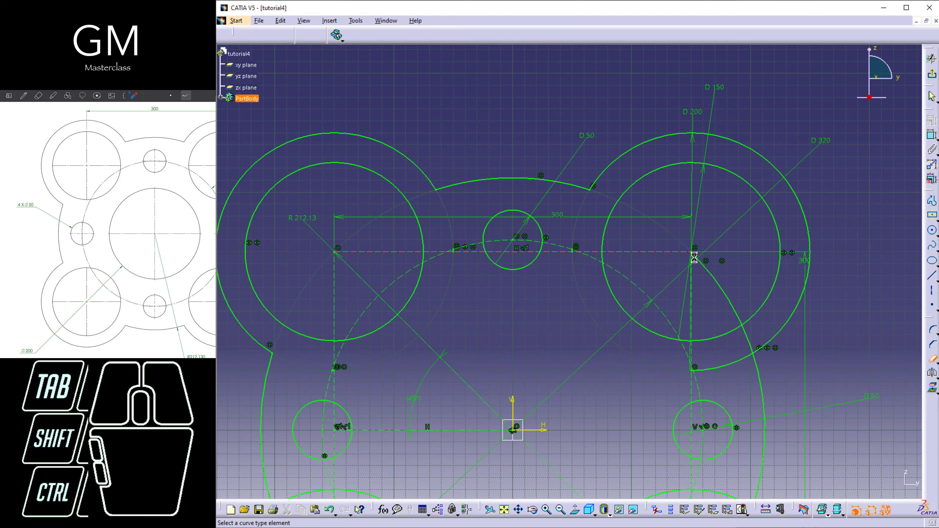
click(729, 299)
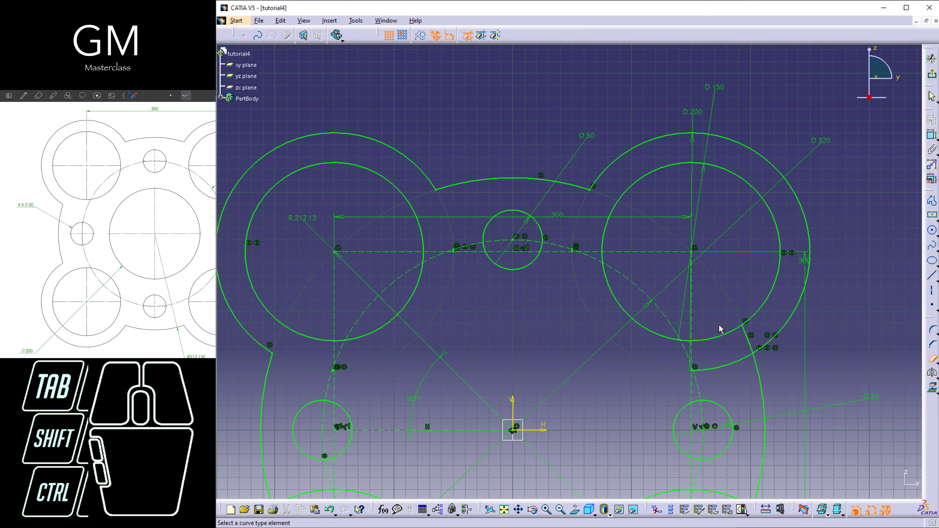
click(726, 368)
Step: Trim the lower-right 200 mm circle's upper arc between the R212.13 circle and the vertical construction line
scroll(677, 259, down, 4)
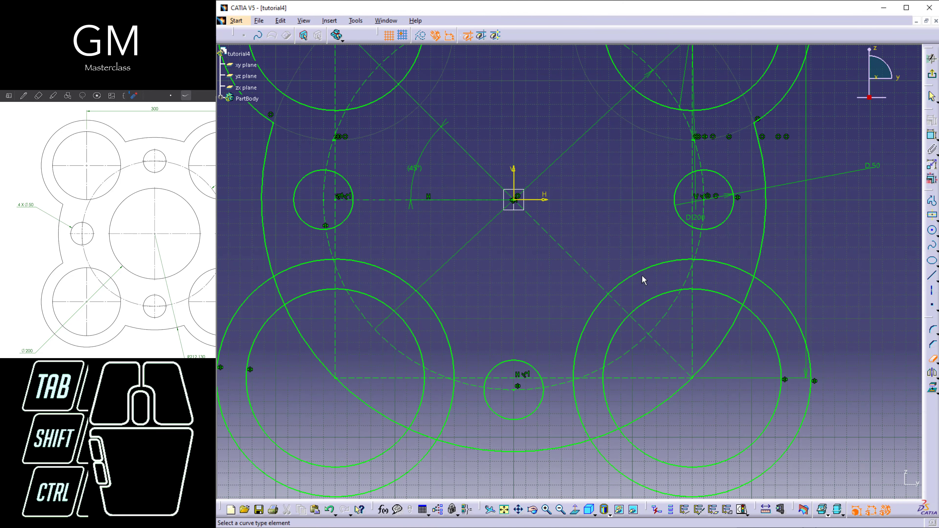
click(730, 267)
Step: Try to trim the inner arcs of the lower-right 150 mm and 200 mm circles, and undo those trims
click(721, 297)
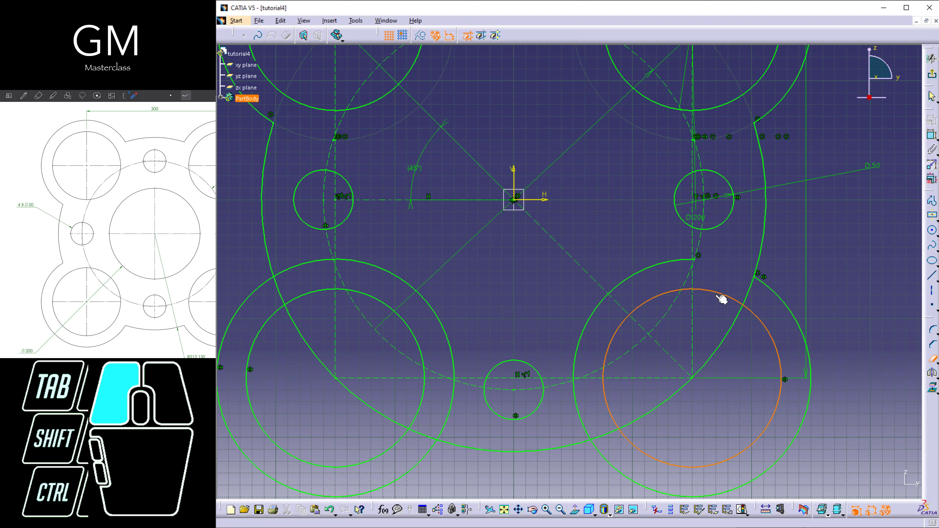
click(665, 269)
click(662, 302)
click(598, 315)
click(620, 328)
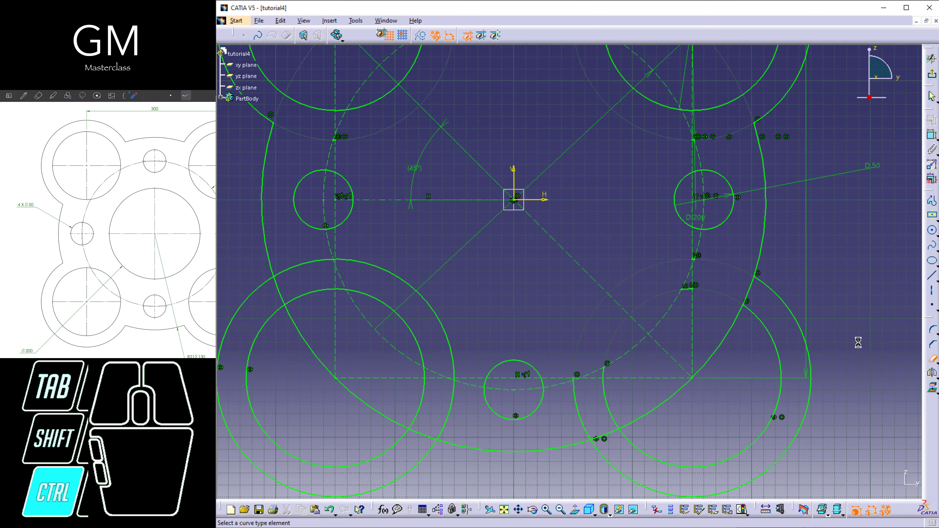
click(933, 358)
key(ctrl+z)
key(ctrl+z)
key(ctrl+z)
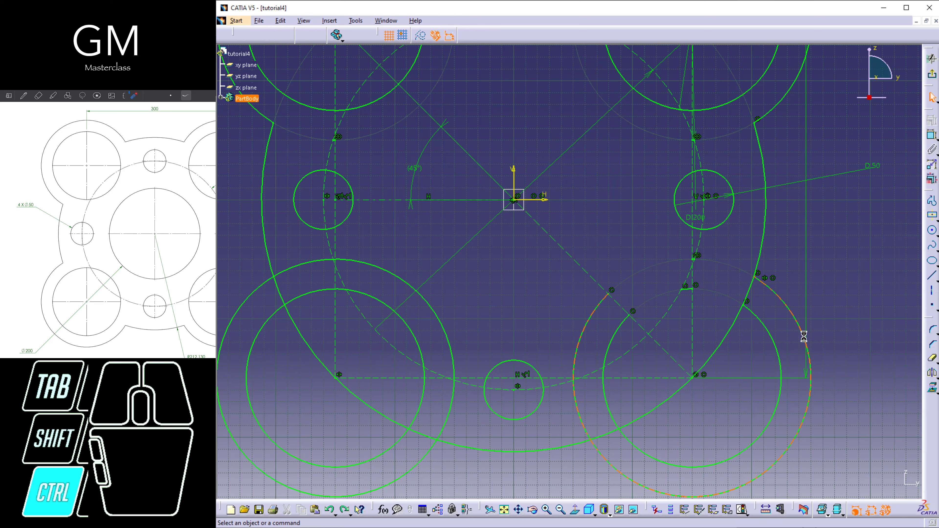
key(ctrl+z)
key(ctrl+z)
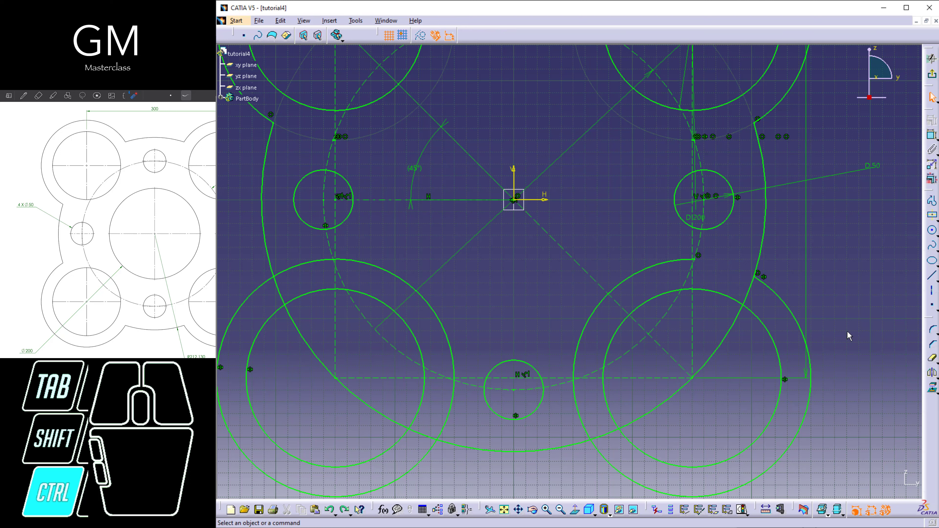
Step: Trim the rest of the lower-right 200 mm circle's inner arc and the R212.13 arc inside that lobe
click(932, 358)
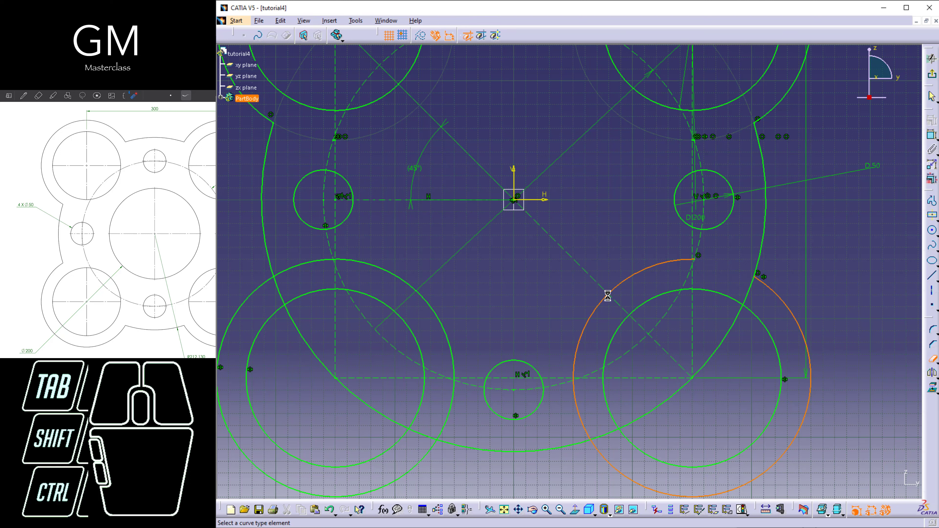
click(596, 314)
click(580, 398)
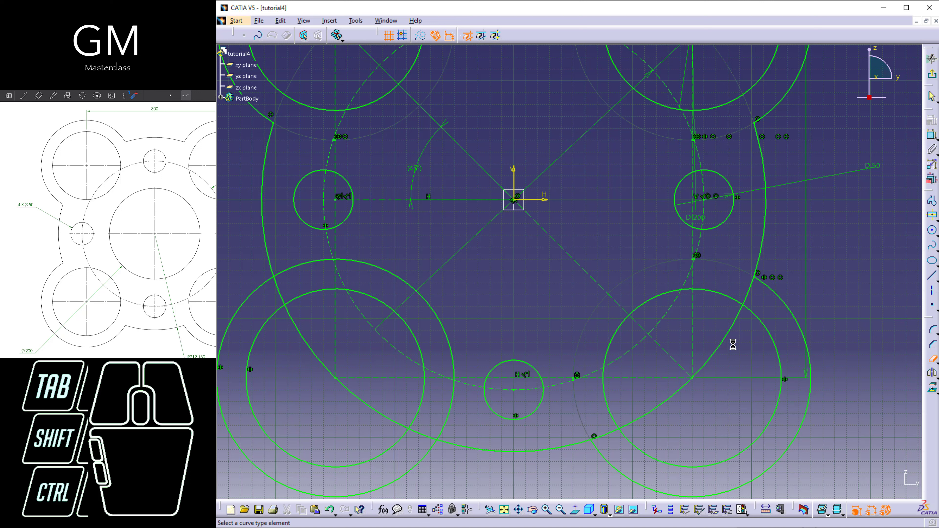
click(660, 398)
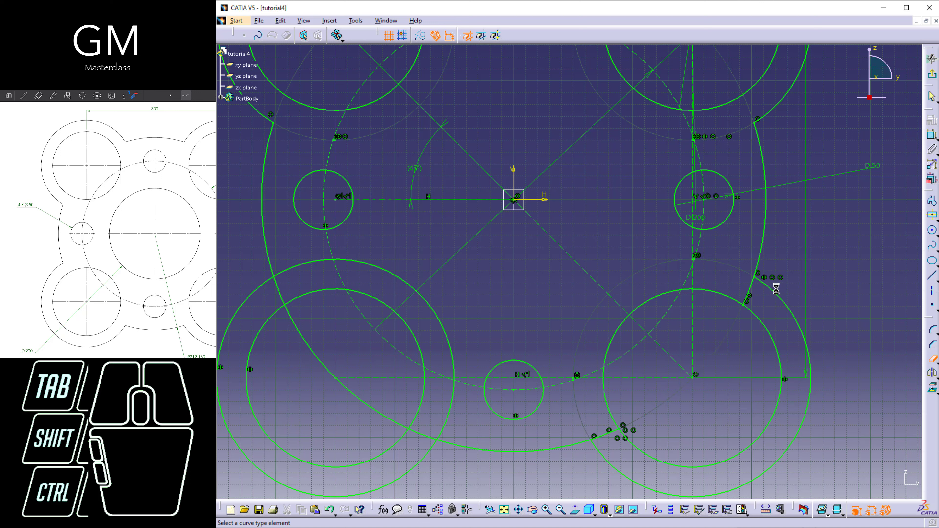
click(752, 291)
click(613, 432)
Step: Try to trim the lower-left 150 mm circle's inner arc, and undo the trims
mouse_move(476, 389)
middle_down()
mouse_move(677, 324)
mouse_move(680, 345)
middle_up()
click(629, 360)
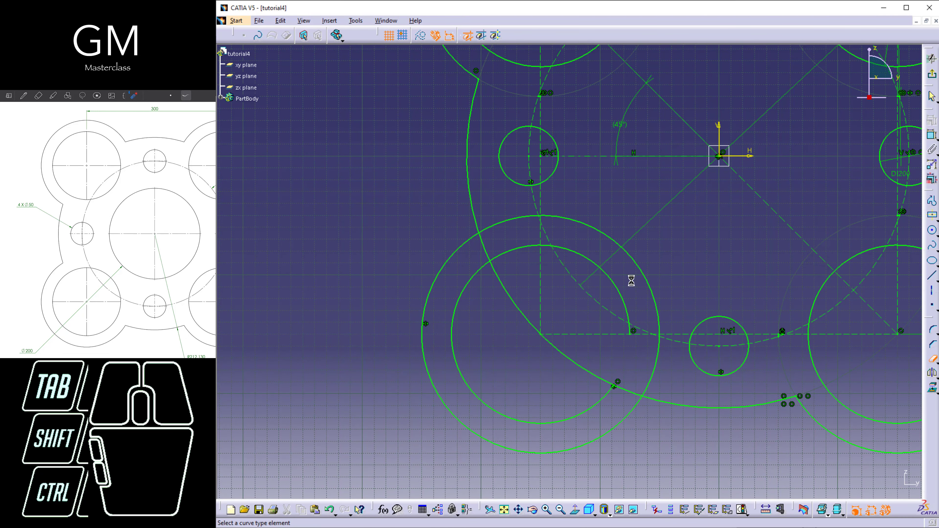
click(595, 262)
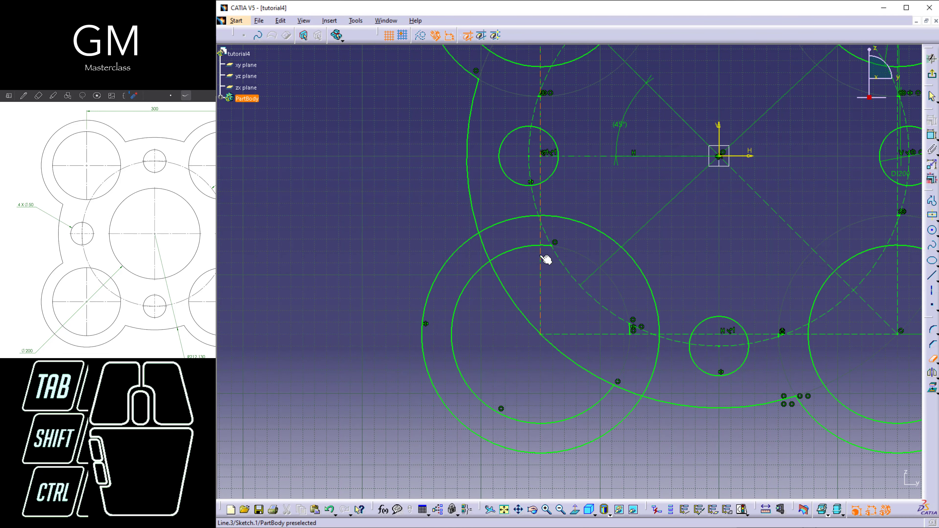
key(ctrl+z)
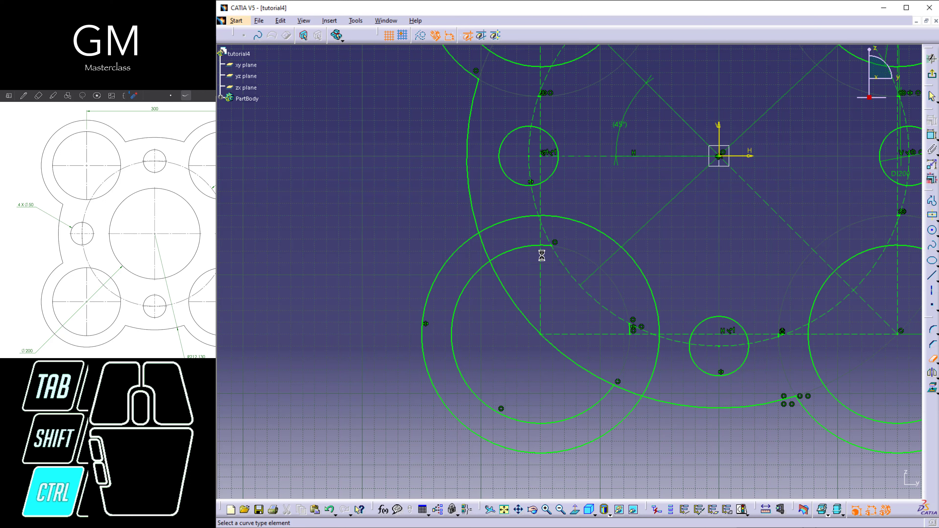
key(ctrl+z)
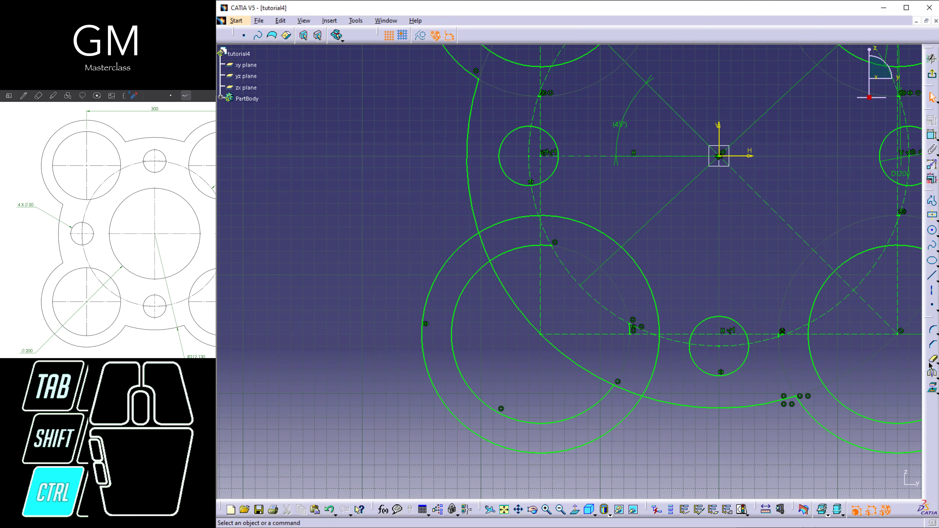
Step: Trim the lower-left 200 mm circle's inner arc and the R212.13 arc inside that lobe to complete the outer contour
click(932, 359)
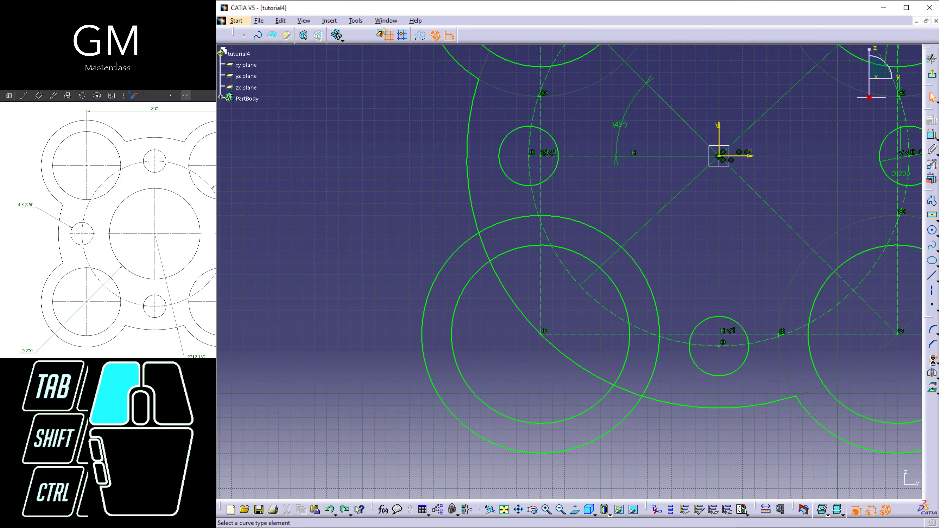
click(653, 289)
click(517, 219)
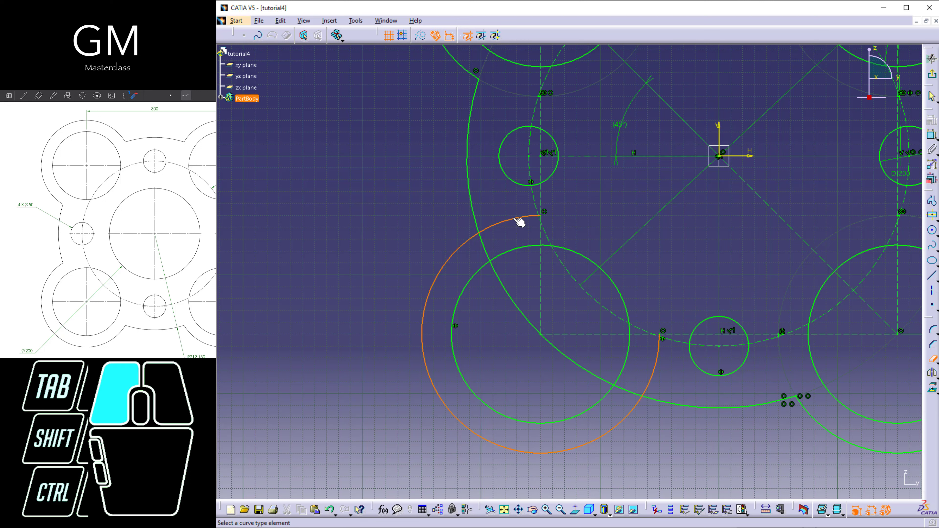
click(487, 253)
click(582, 360)
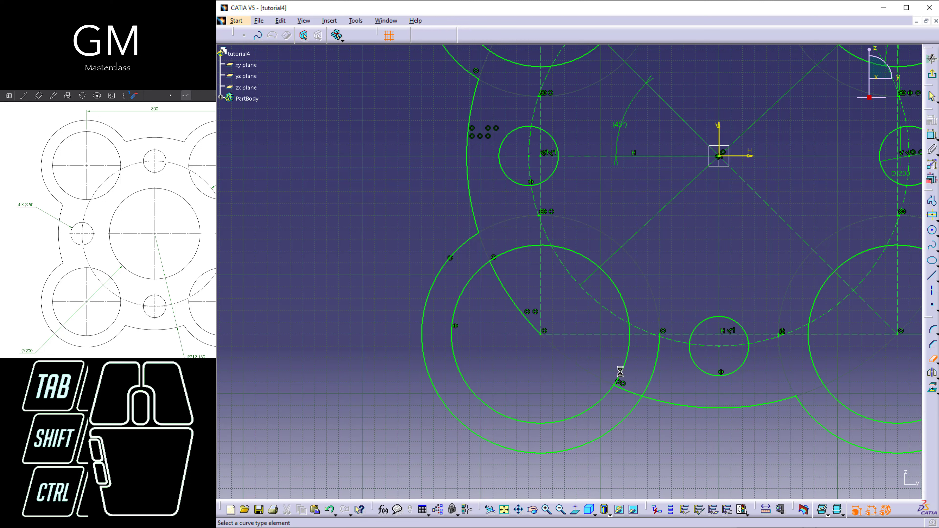
click(636, 391)
click(533, 321)
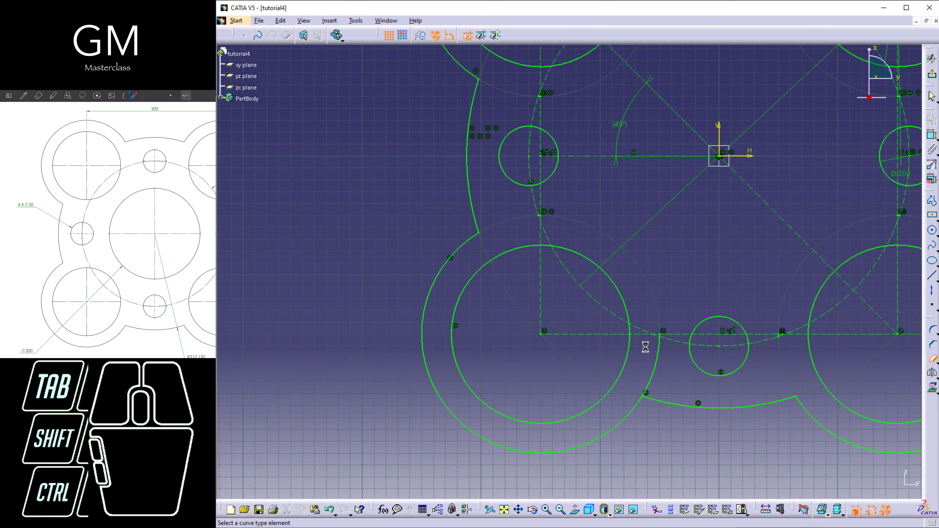
click(654, 361)
middle_drag(582, 309, 592, 457)
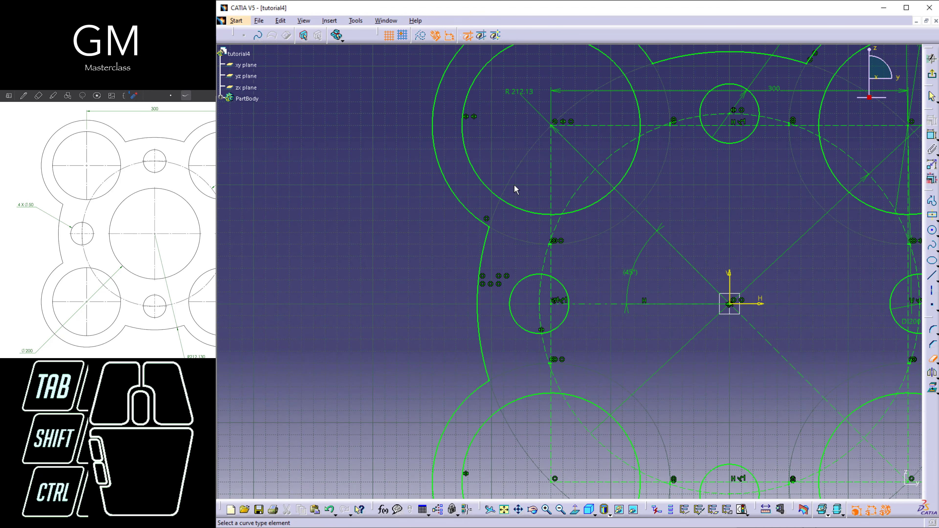
mouse_move(549, 191)
middle_down()
mouse_move(522, 225)
mouse_move(541, 268)
middle_up()
click(522, 224)
middle_drag(574, 330, 561, 287)
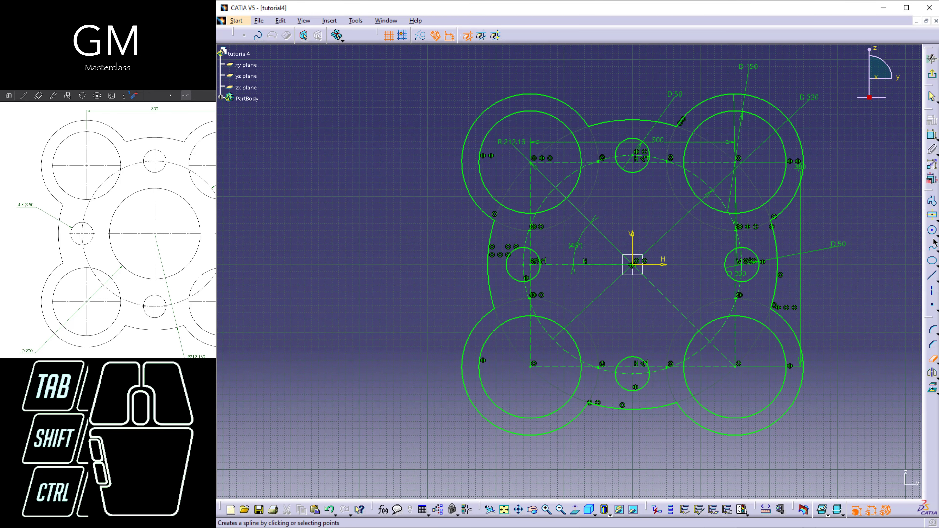
Step: Draw a circle about 196 mm in diameter centred on the sketch origin
click(932, 229)
click(637, 267)
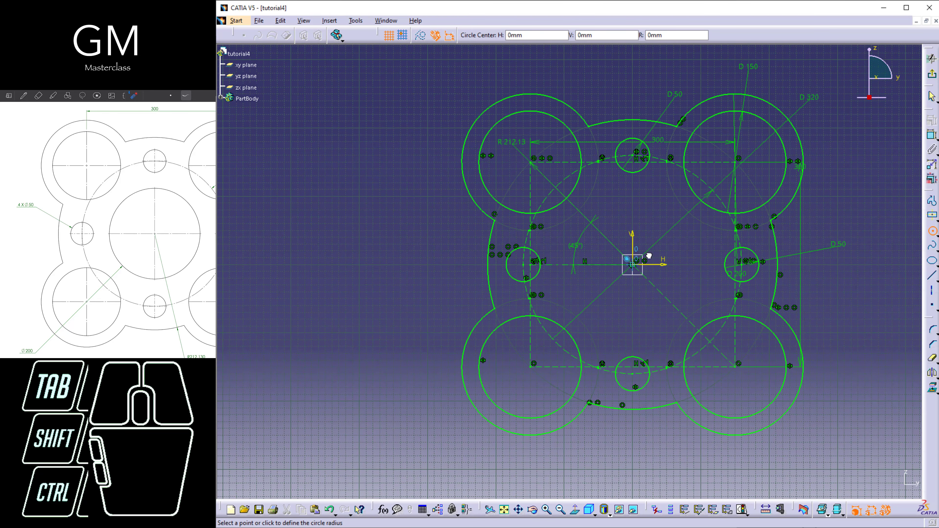
click(688, 228)
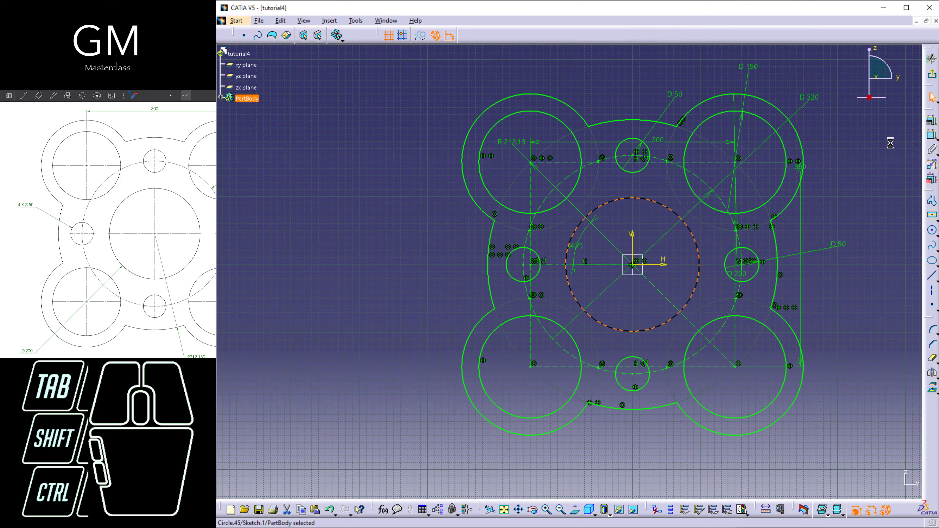
Step: Dimension the central circle's diameter and set it to 200 mm
click(932, 136)
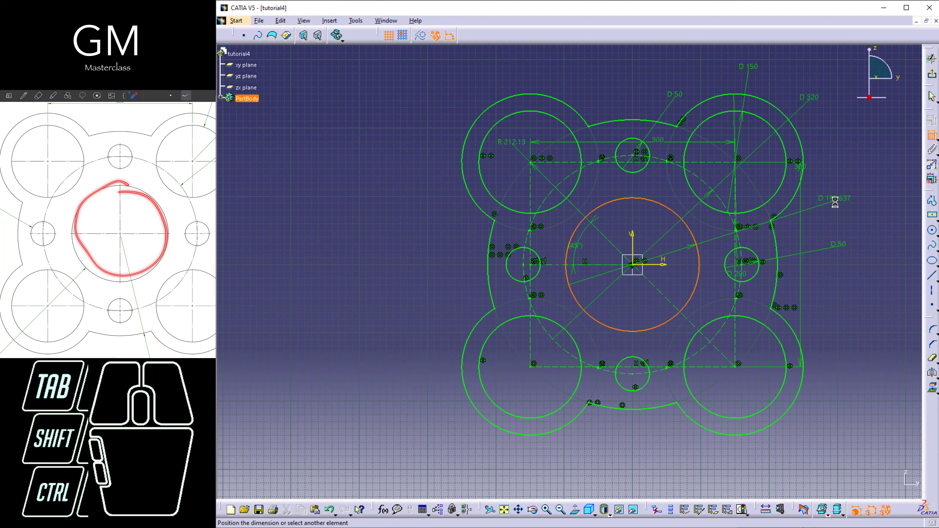
click(846, 206)
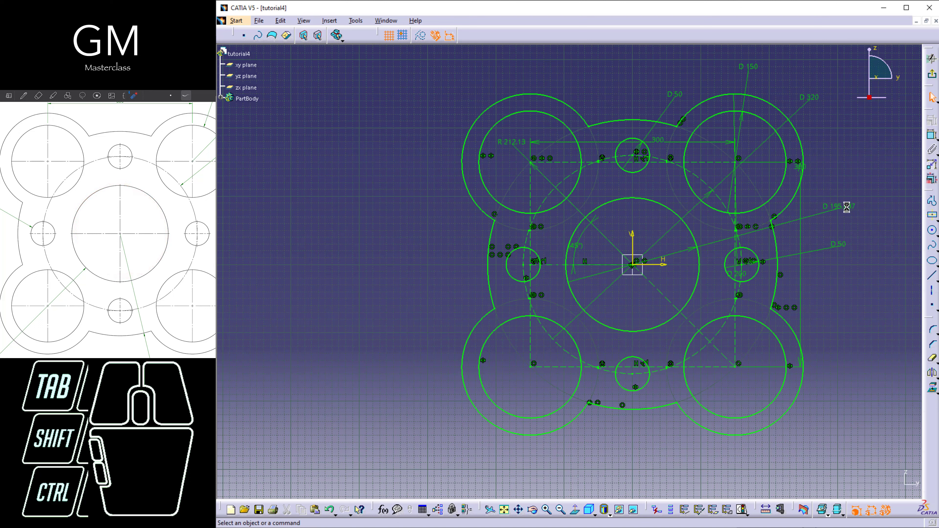
text(2)
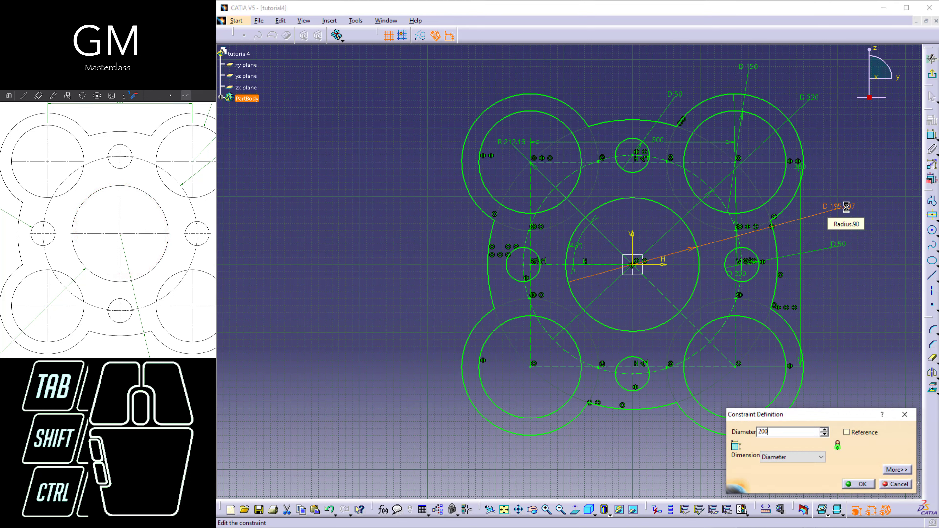
text(00)
key(Return)
mouse_move(642, 331)
middle_down()
mouse_move(638, 296)
mouse_move(625, 306)
mouse_move(553, 256)
mouse_move(591, 237)
middle_up()
click(681, 211)
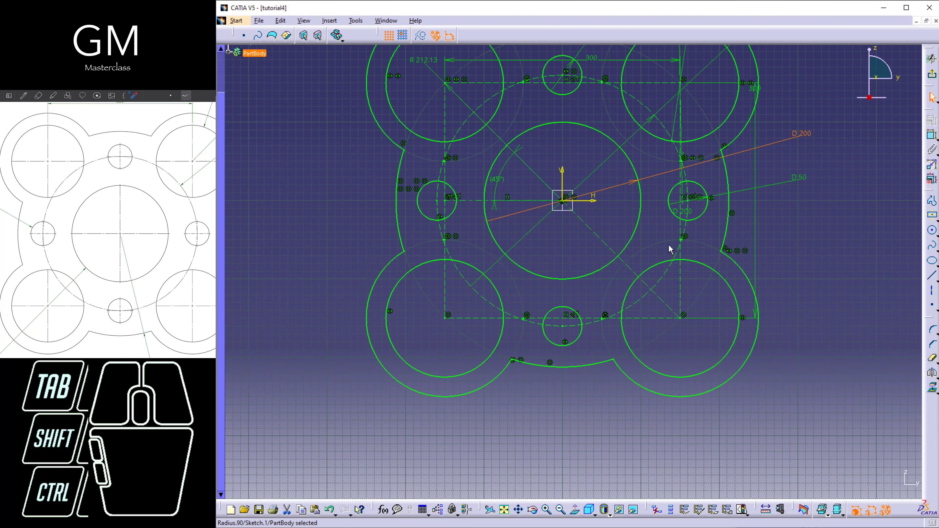
Step: Exit the sketch and check the trimmed profile and its centre points in 3D
click(927, 77)
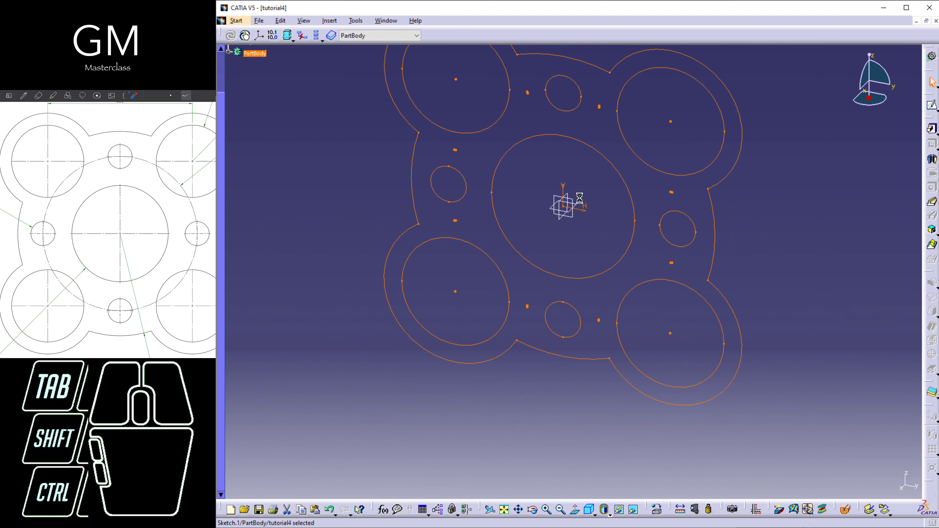
middle_drag(580, 198, 590, 236)
click(597, 198)
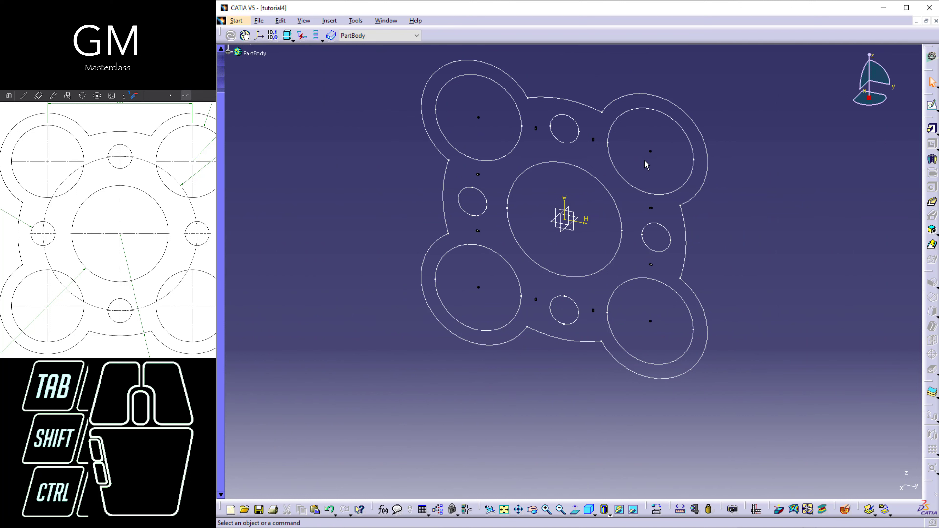
click(650, 151)
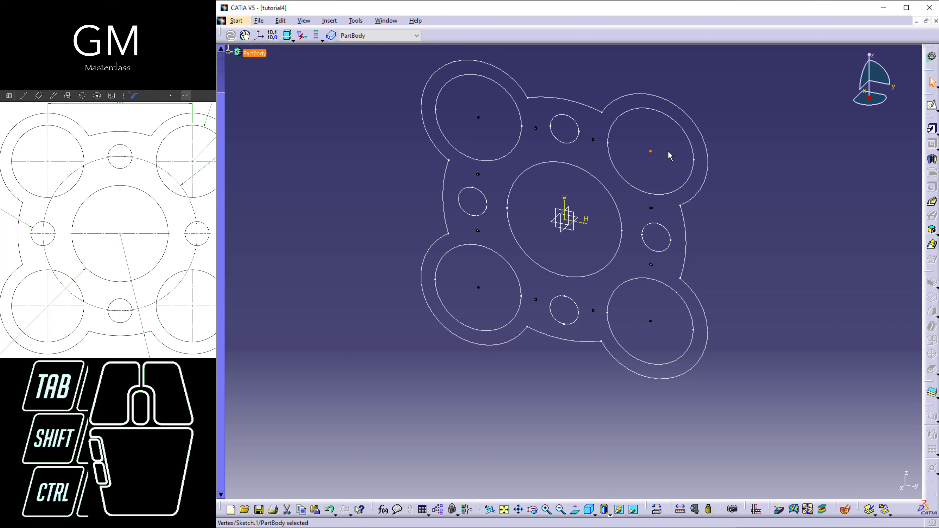
click(669, 152)
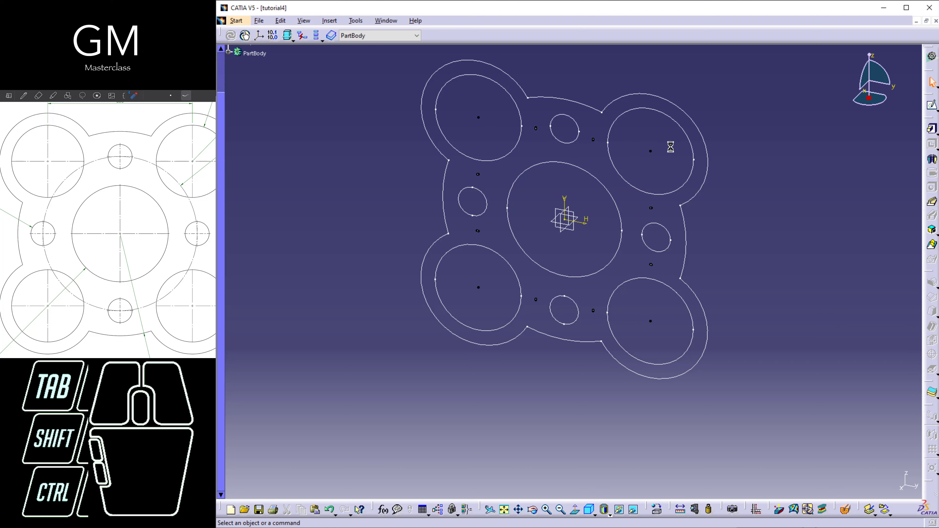
click(932, 128)
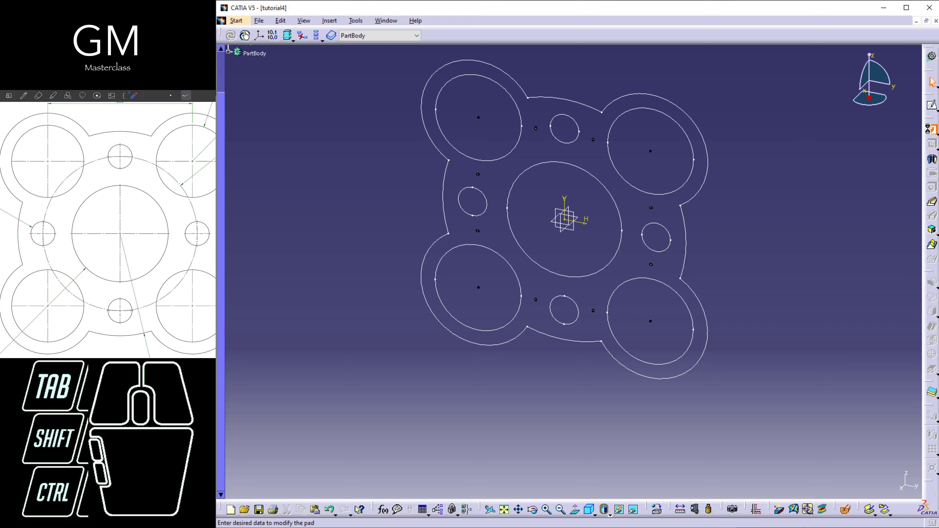
click(686, 134)
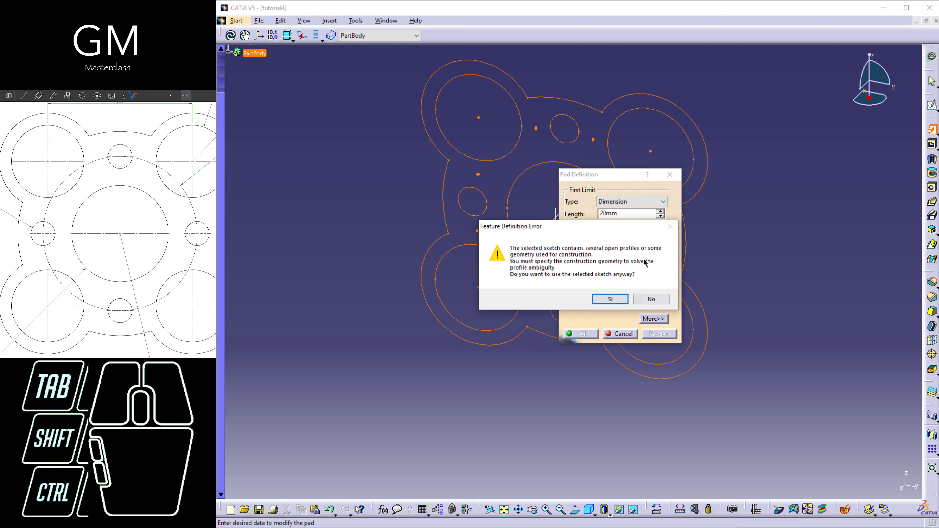
click(651, 299)
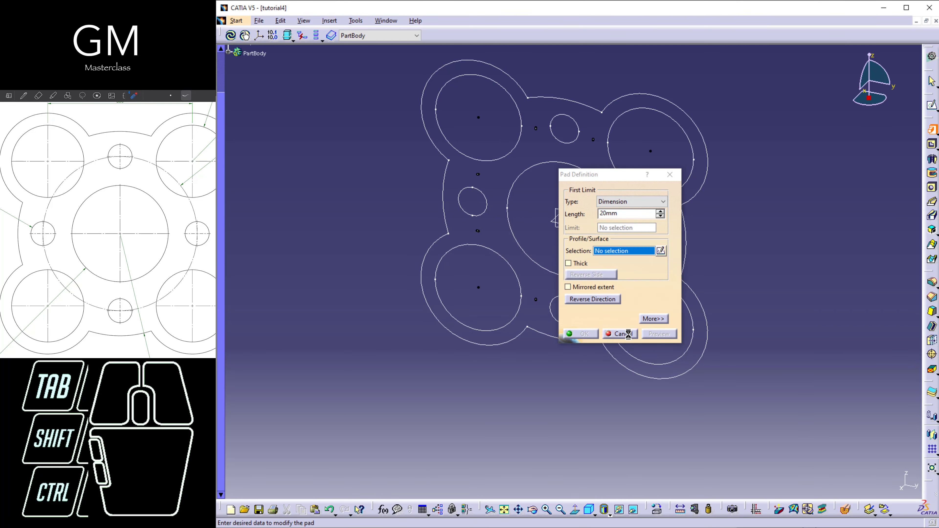
click(620, 333)
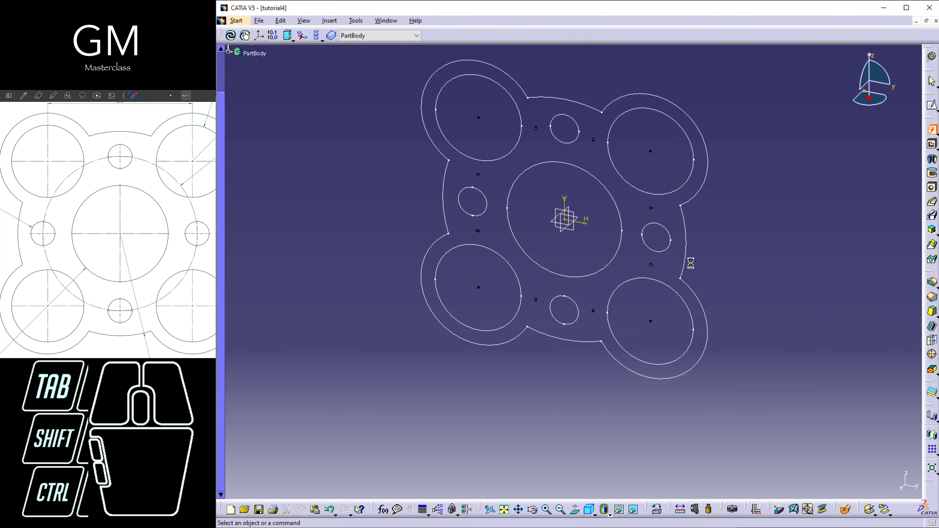
Step: Reopen the plate sketch for editing and run Sketch Analysis to examine the circles in its geometry list
click(687, 229)
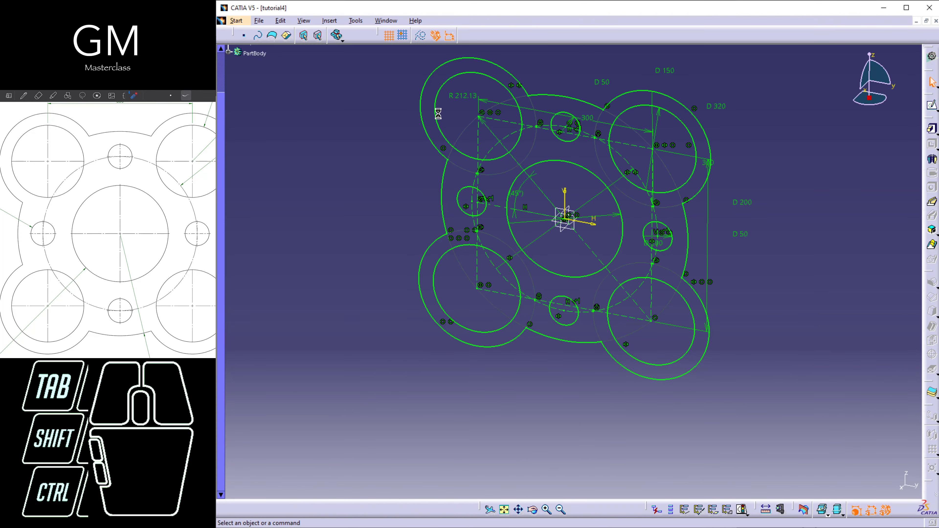
middle_drag(477, 186, 475, 234)
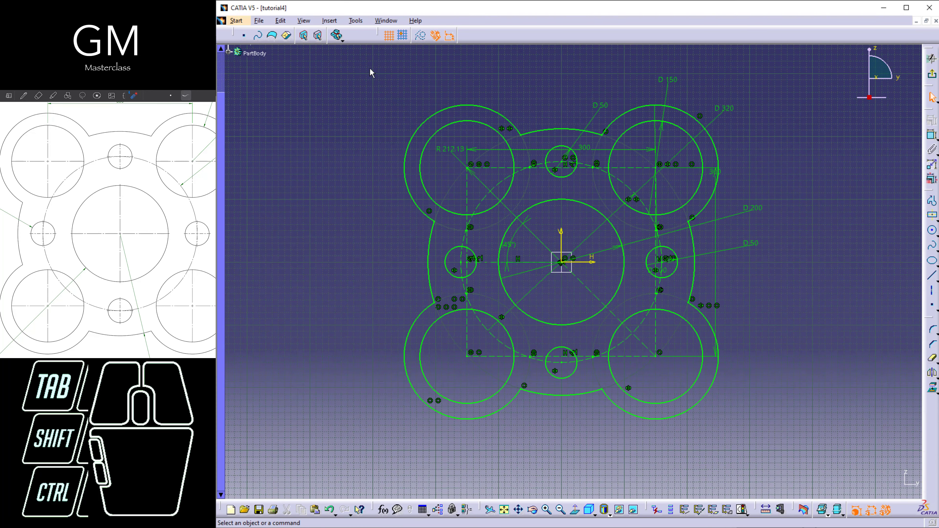
click(353, 21)
click(374, 171)
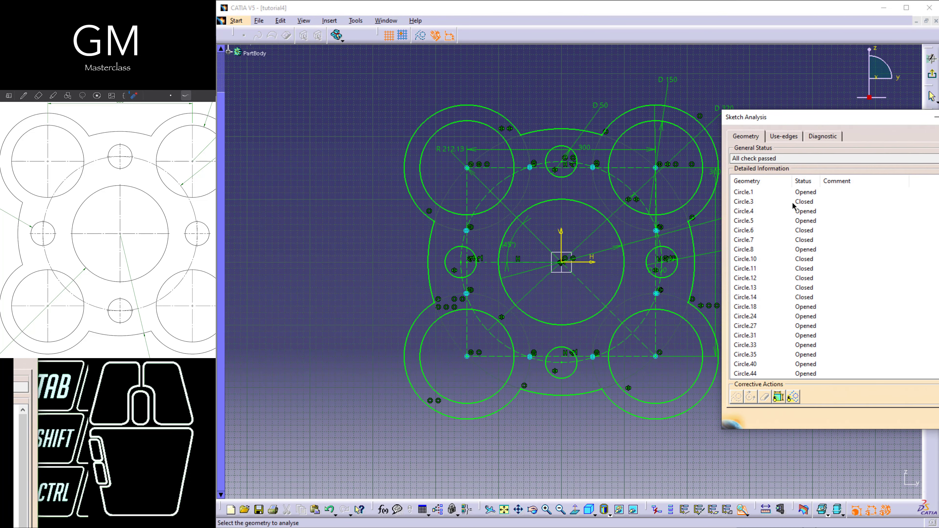
click(789, 267)
click(791, 259)
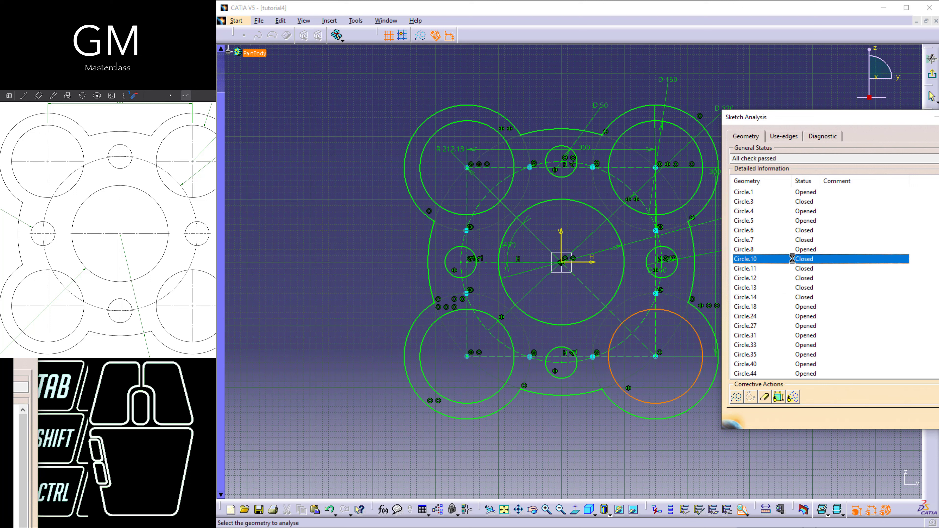
click(791, 240)
click(792, 230)
Step: Try to select all the opened circles in the analysis list, starting from Circle.1, Circle.4, Circle.5 and Circle.8
click(797, 192)
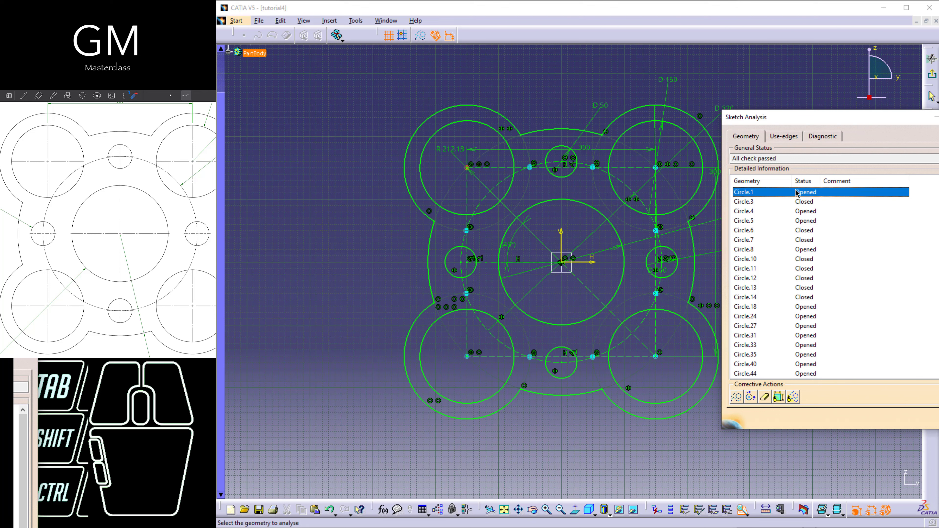
ctrl+click(803, 211)
ctrl+click(803, 230)
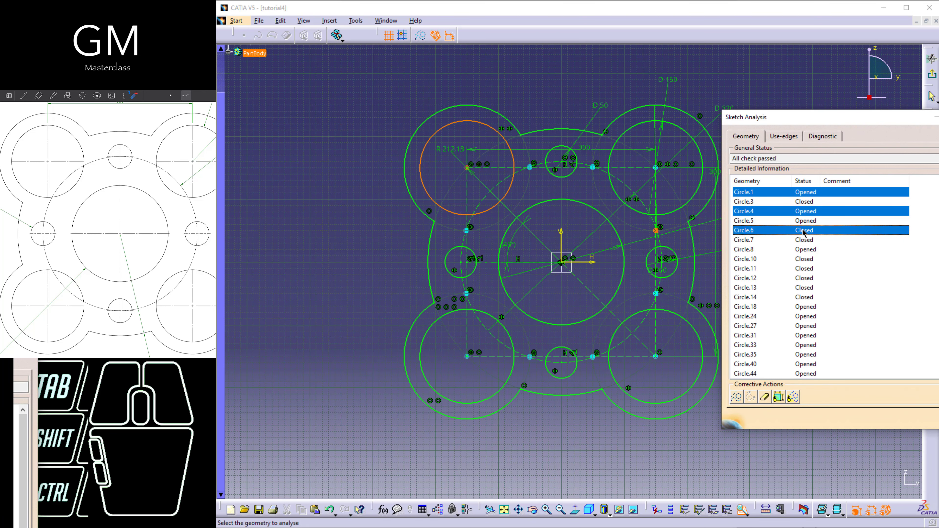
ctrl+click(803, 230)
ctrl+click(805, 221)
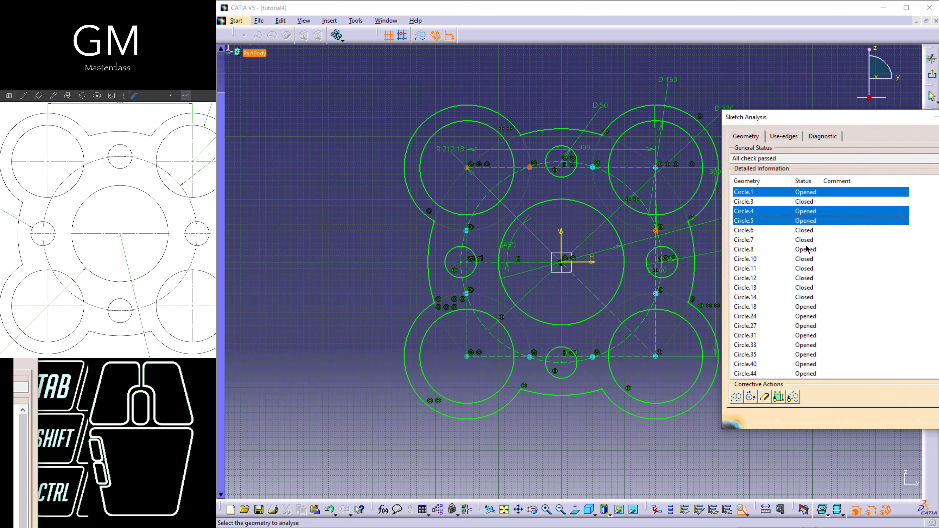
scroll(807, 247, down, 1)
ctrl+click(807, 231)
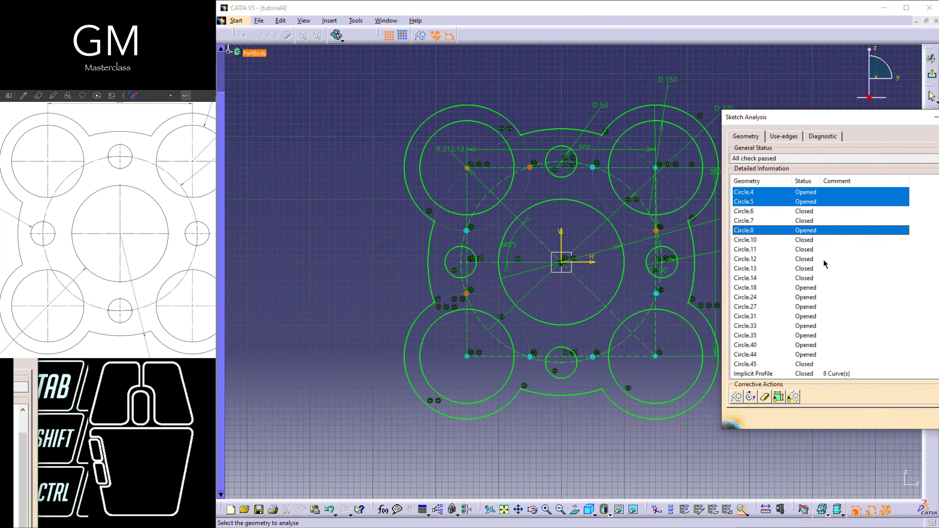
ctrl+click(806, 288)
ctrl+click(806, 298)
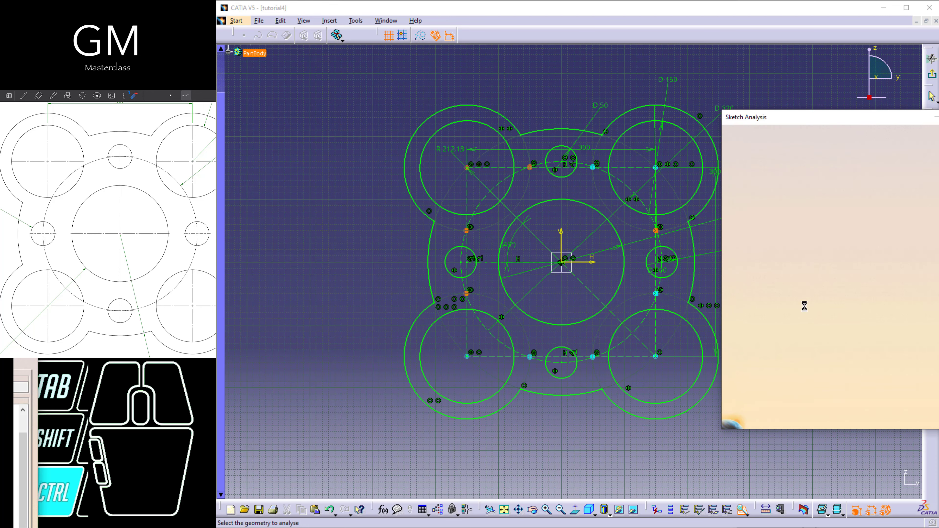
shift+click(809, 354)
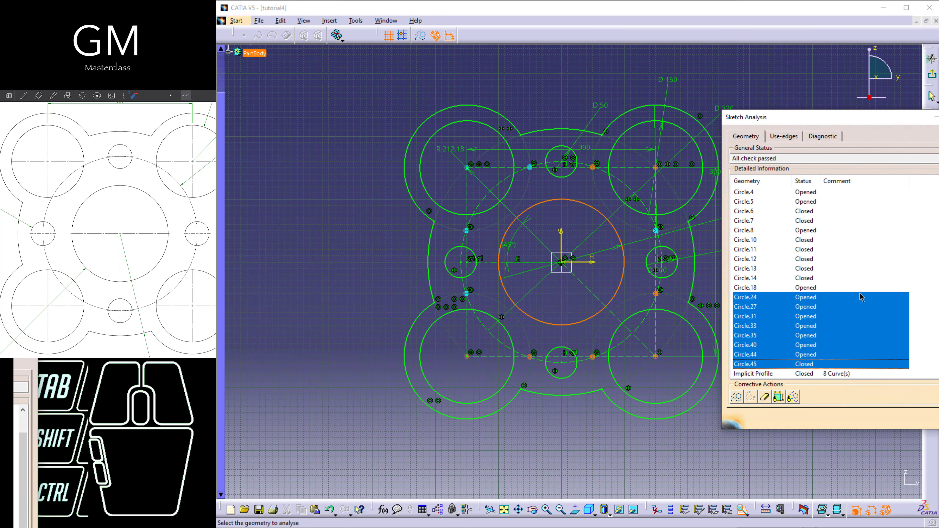
click(866, 270)
Step: Set all opened circles in the analysis list, Circle.1, 4, 5, 8, 18 and 24 through 44, to construction mode
click(820, 299)
shift+click(815, 355)
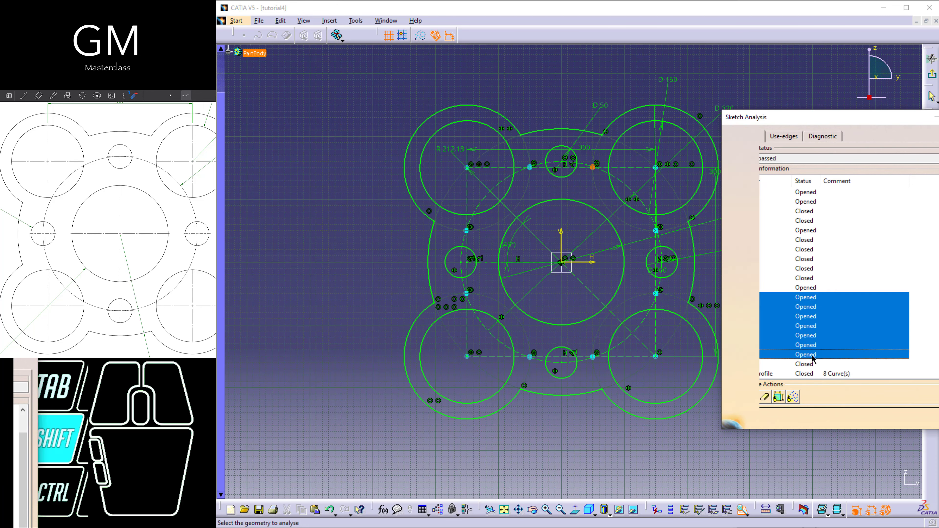
scroll(824, 318, up, 1)
scroll(829, 305, down, 1)
scroll(829, 305, up, 1)
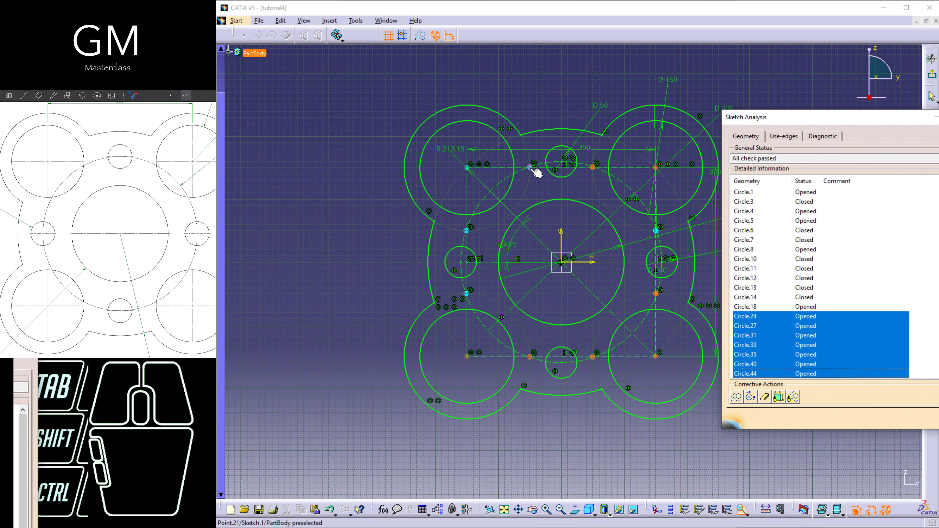
scroll(834, 252, up, 1)
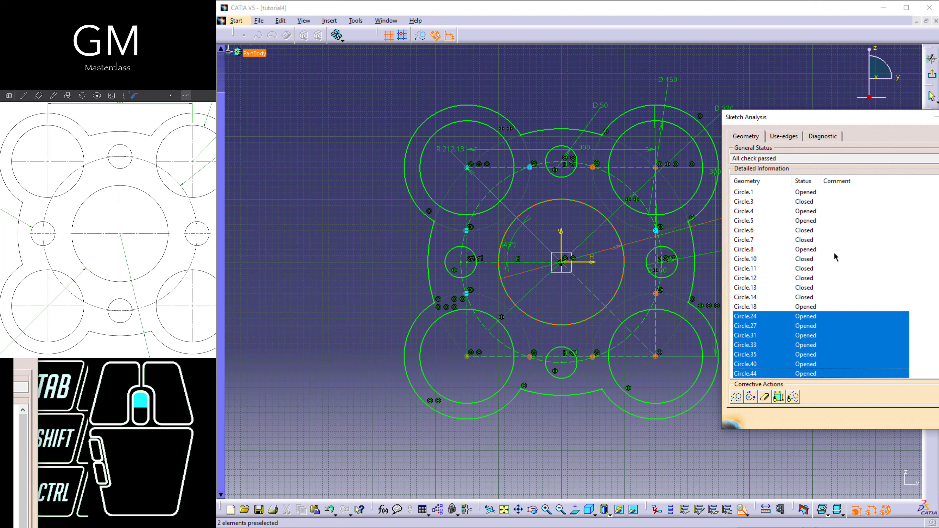
ctrl+click(812, 310)
scroll(846, 244, up, 1)
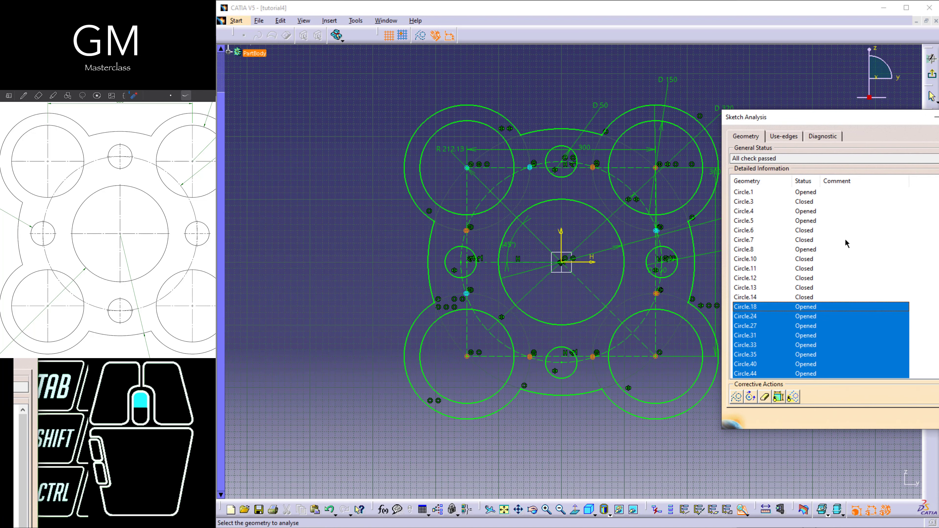
ctrl+click(809, 252)
ctrl+click(813, 221)
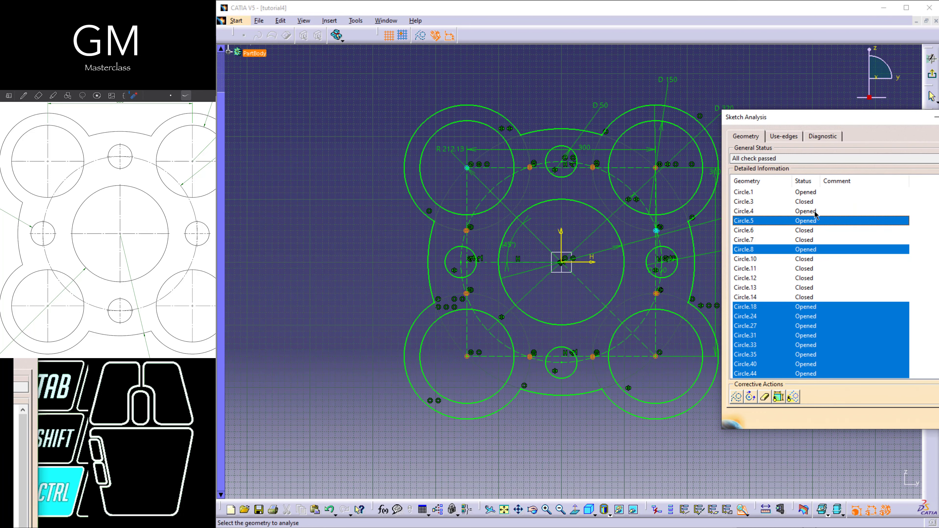
ctrl+click(815, 213)
ctrl+click(820, 192)
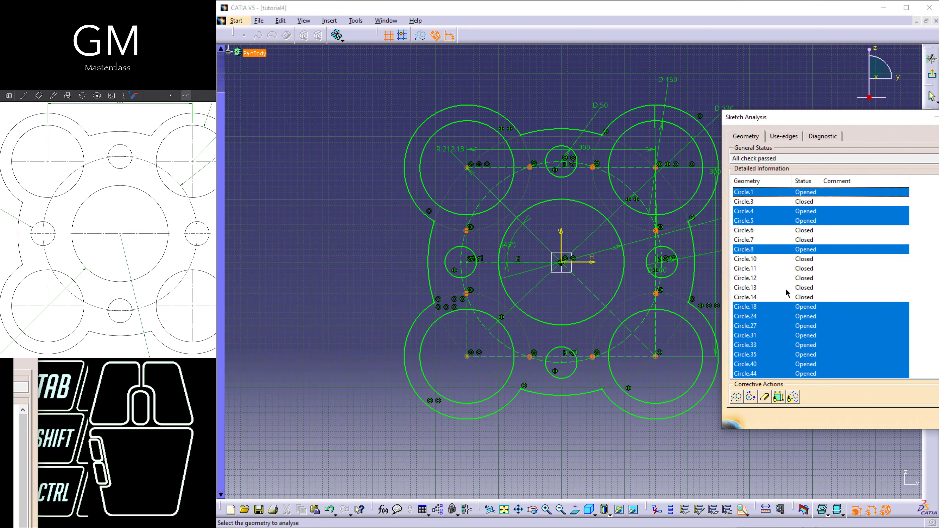
mouse_move(605, 239)
middle_down()
mouse_move(551, 221)
mouse_move(560, 241)
mouse_move(573, 217)
middle_up()
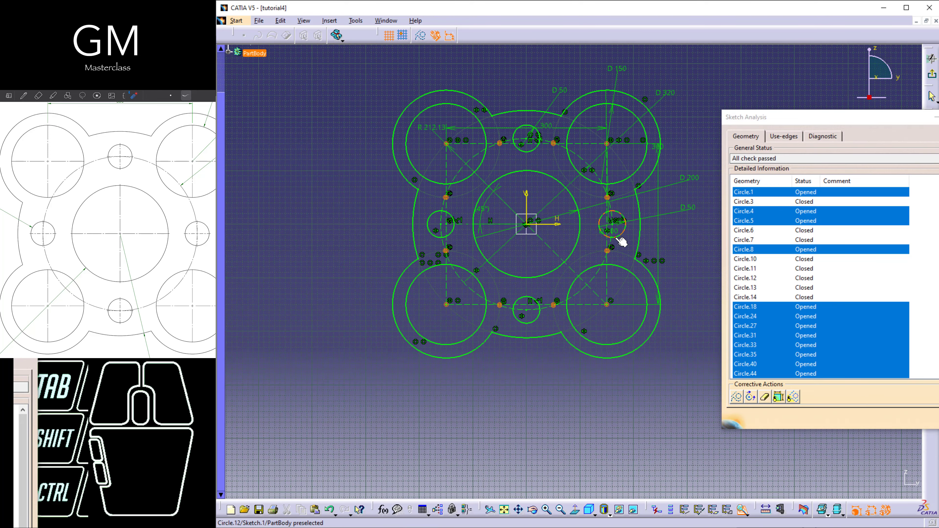
click(739, 400)
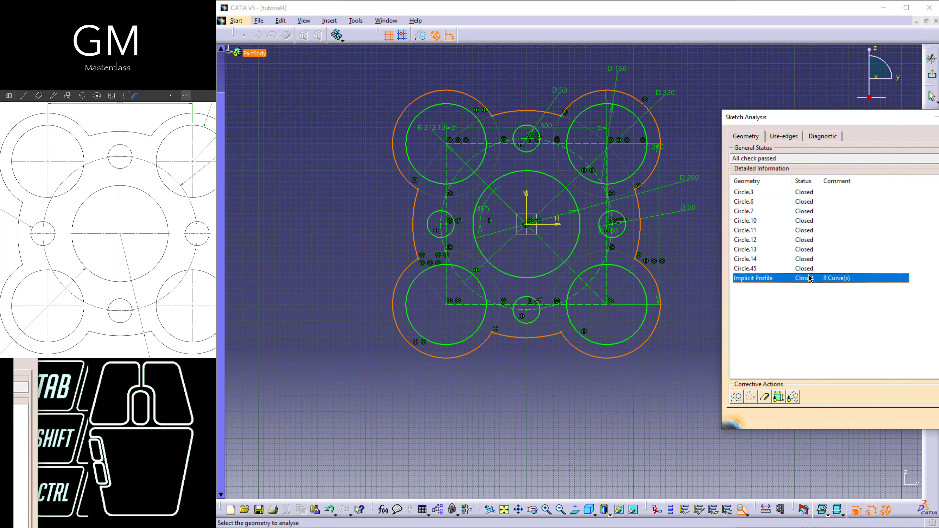
Step: Check the remaining circles and the implicit outer profile in the analysis list, and close Sketch Analysis
click(805, 212)
click(806, 192)
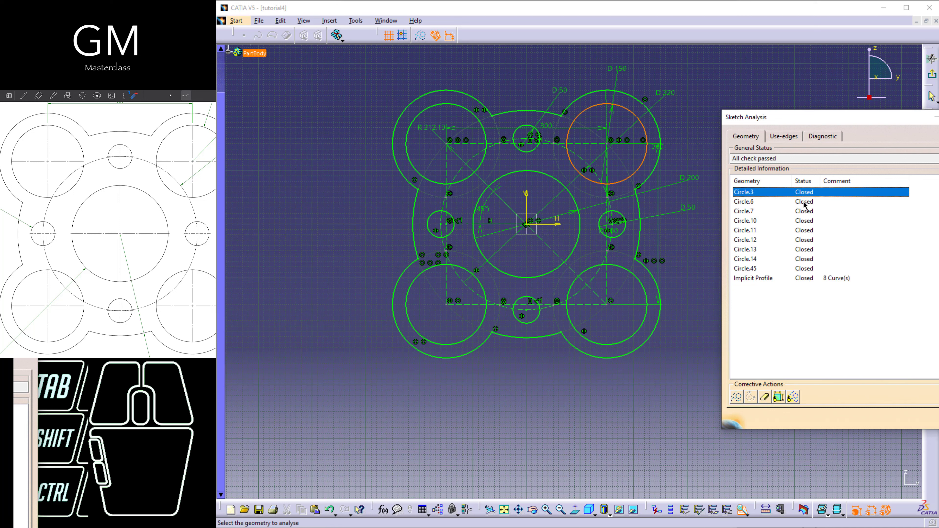
click(803, 230)
click(806, 259)
click(808, 278)
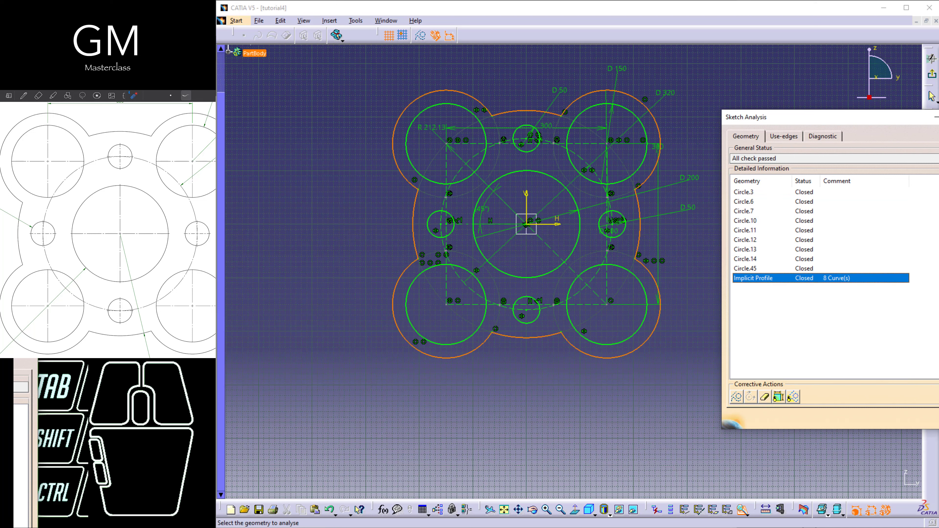
click(938, 417)
Step: Inspect the converted construction geometry up close at one of the arc intersections and exit the sketch
mouse_move(558, 351)
middle_down()
mouse_move(612, 340)
mouse_move(631, 211)
mouse_move(663, 258)
mouse_move(530, 346)
mouse_move(470, 340)
mouse_move(505, 323)
middle_up()
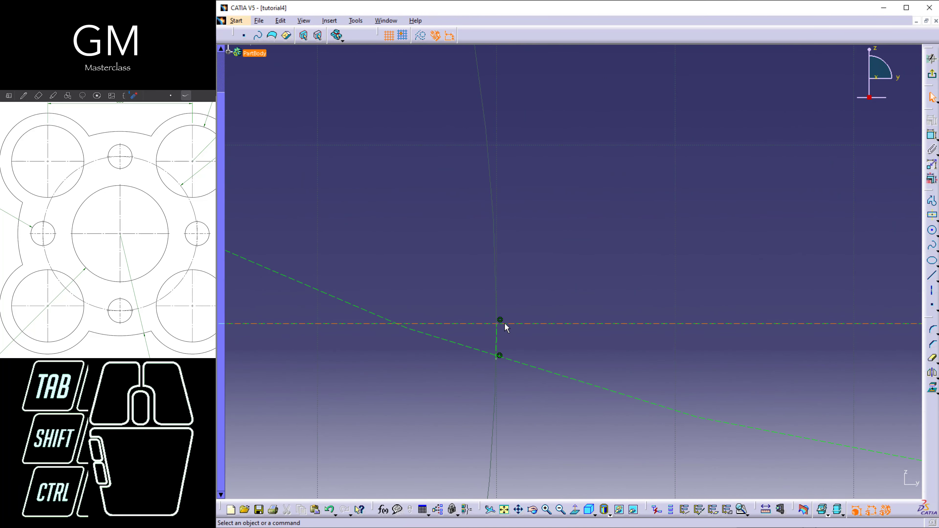
click(504, 325)
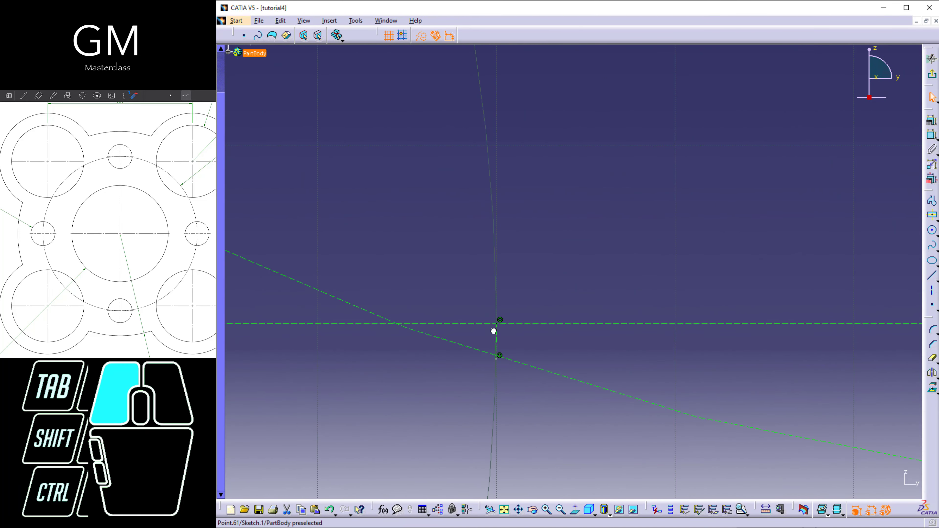
mouse_move(549, 352)
middle_down()
mouse_move(539, 294)
mouse_move(595, 267)
mouse_move(625, 348)
mouse_move(604, 310)
mouse_move(621, 320)
mouse_move(628, 312)
middle_up()
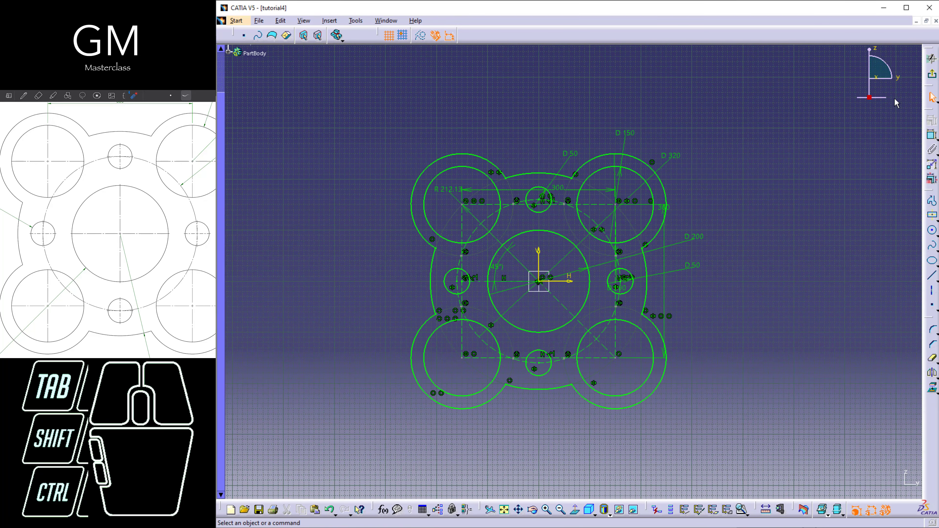
click(932, 74)
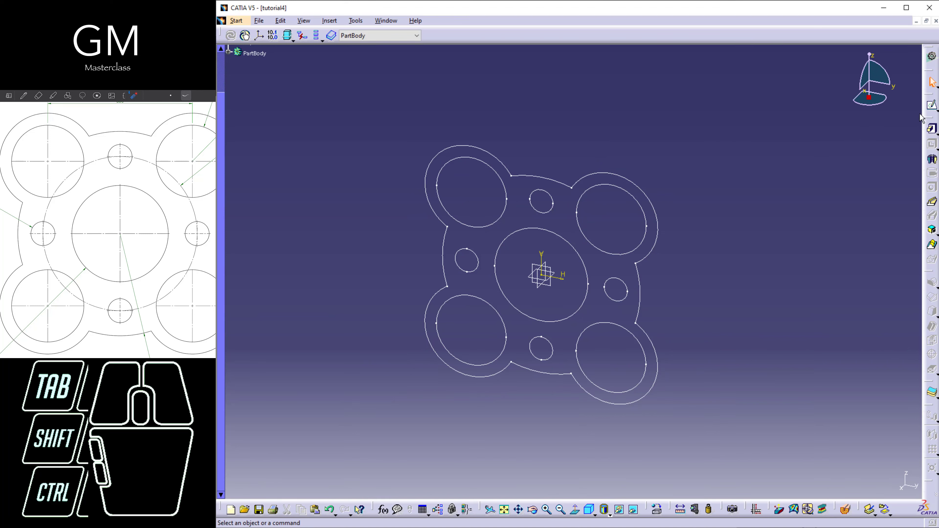
Step: Extrude the plate sketch as a pad with a length of 10 mm
click(932, 128)
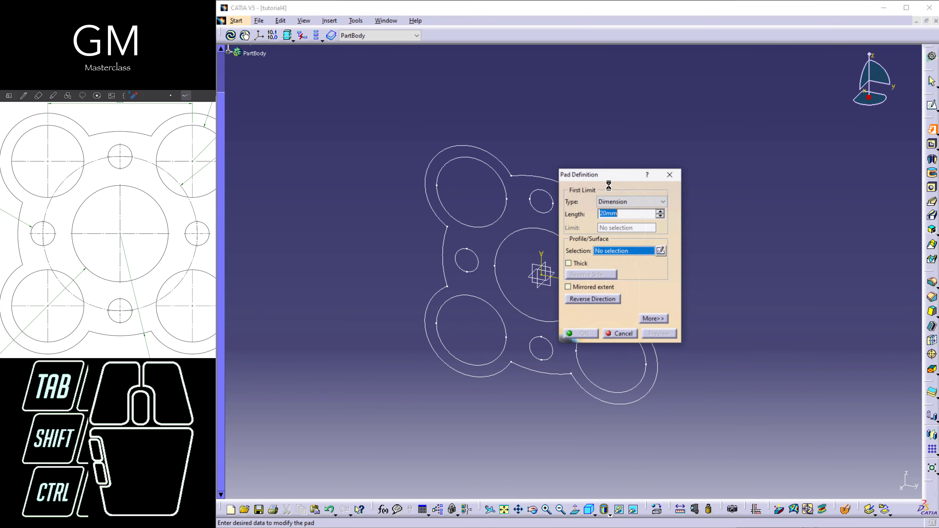
click(533, 177)
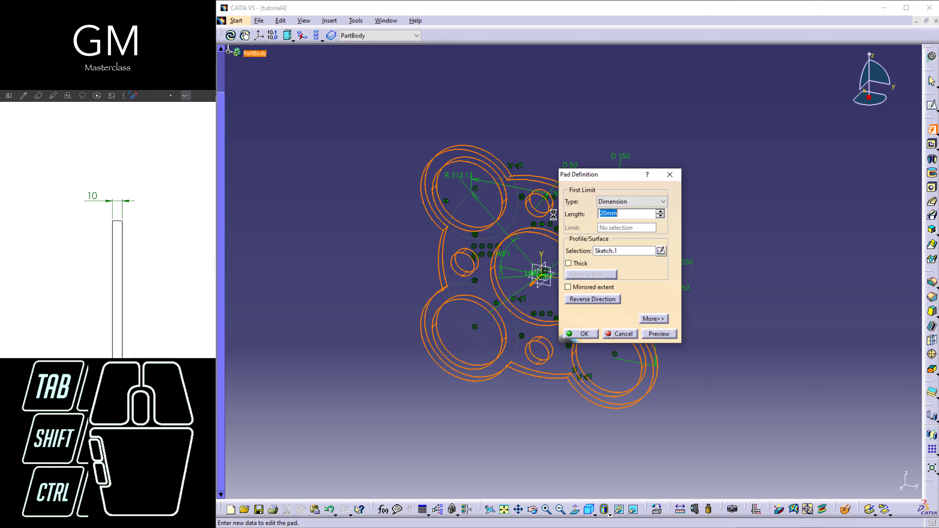
text(10)
click(578, 334)
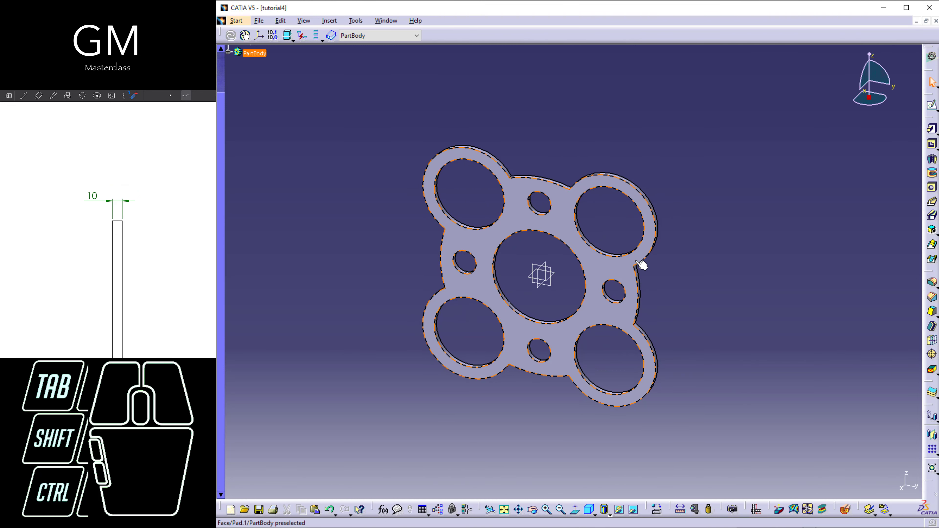
Step: Display the extruded plate in the standard isometric view
click(589, 510)
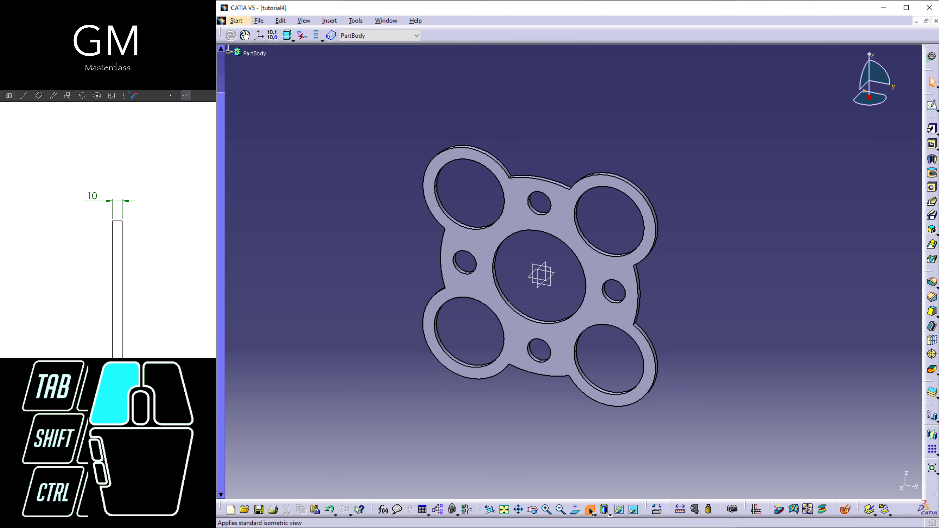
middle_drag(648, 344, 648, 400)
middle_drag(645, 378, 698, 354)
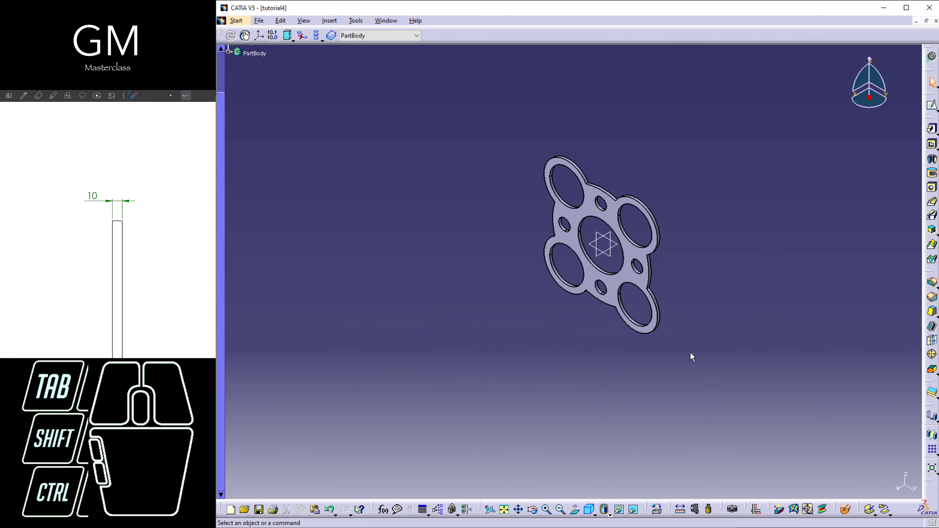
scroll(670, 353, up, 2)
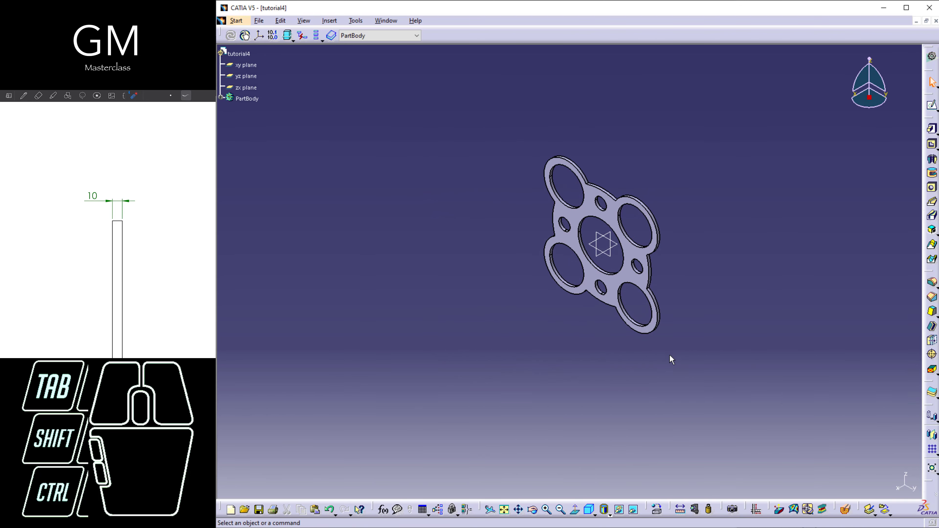